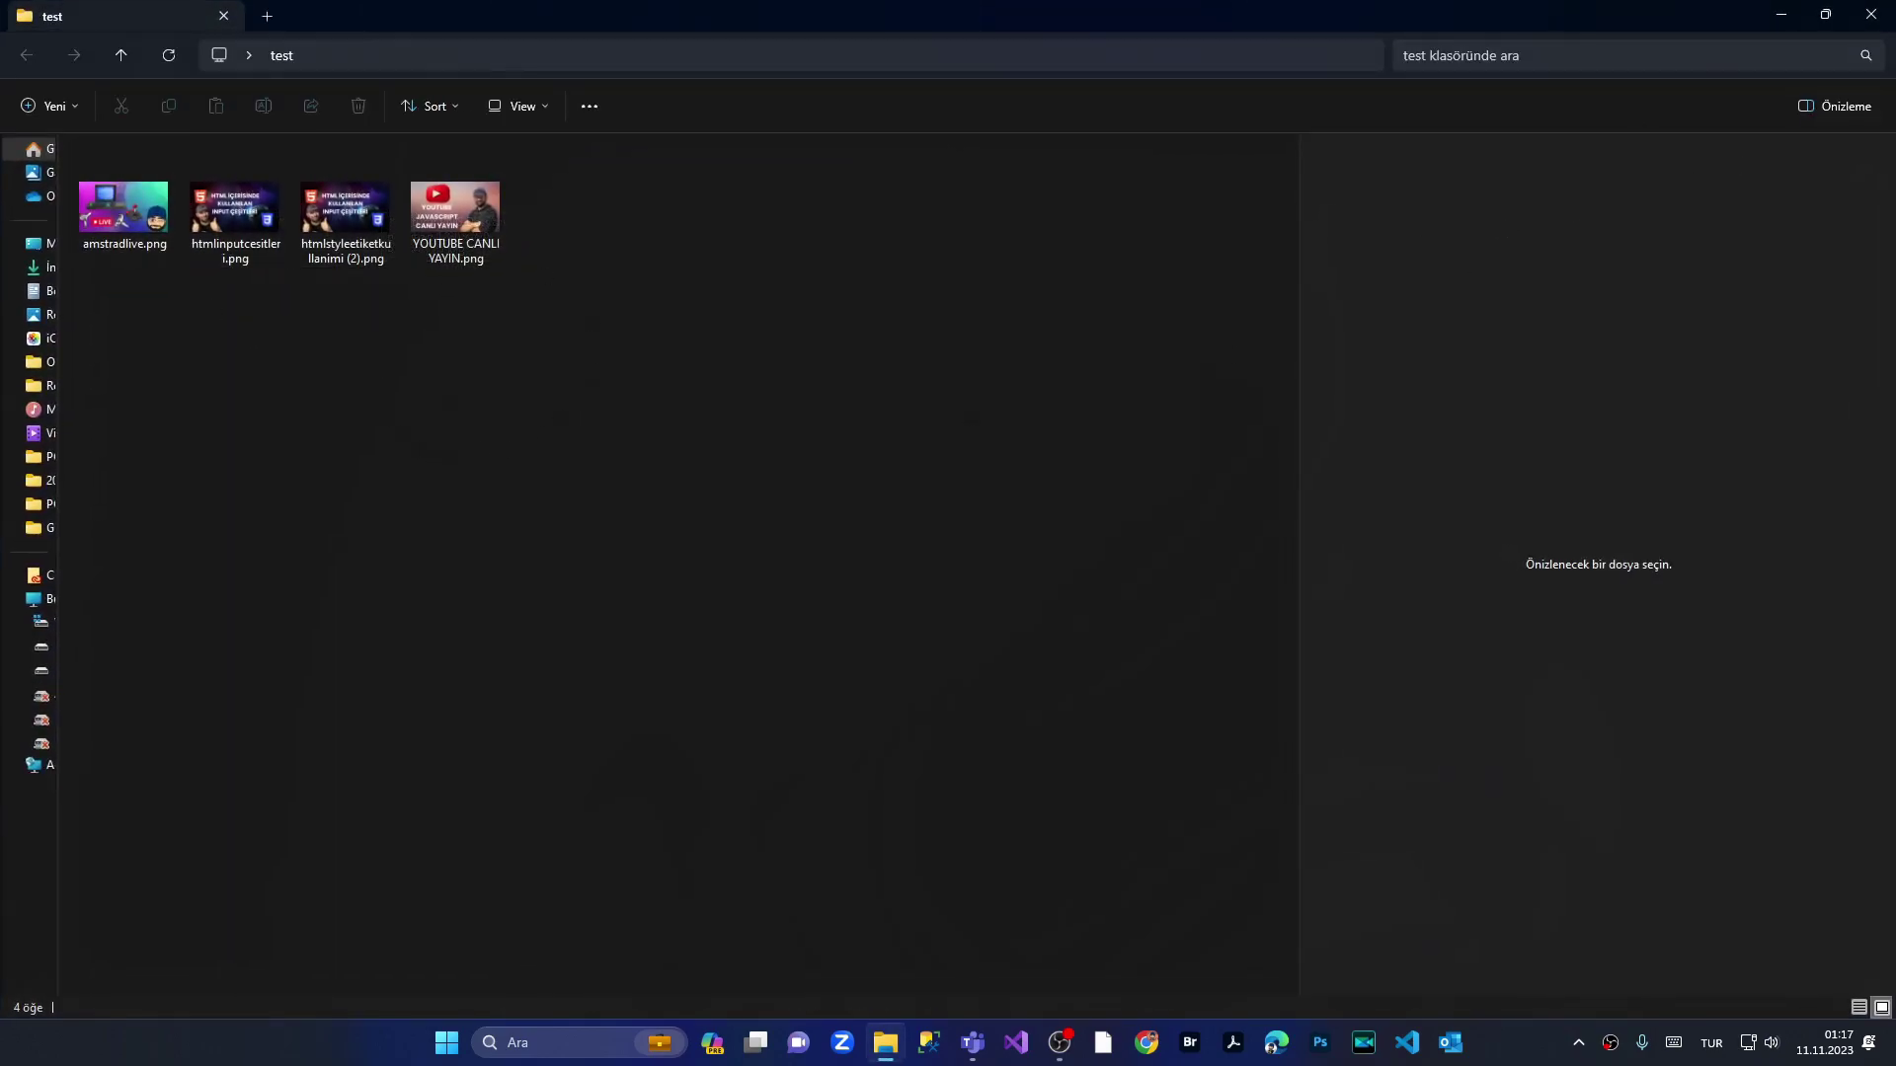
# Step: Close the File Explorer window for the test folder to reveal the desktop
pyautogui.click(1871, 14)
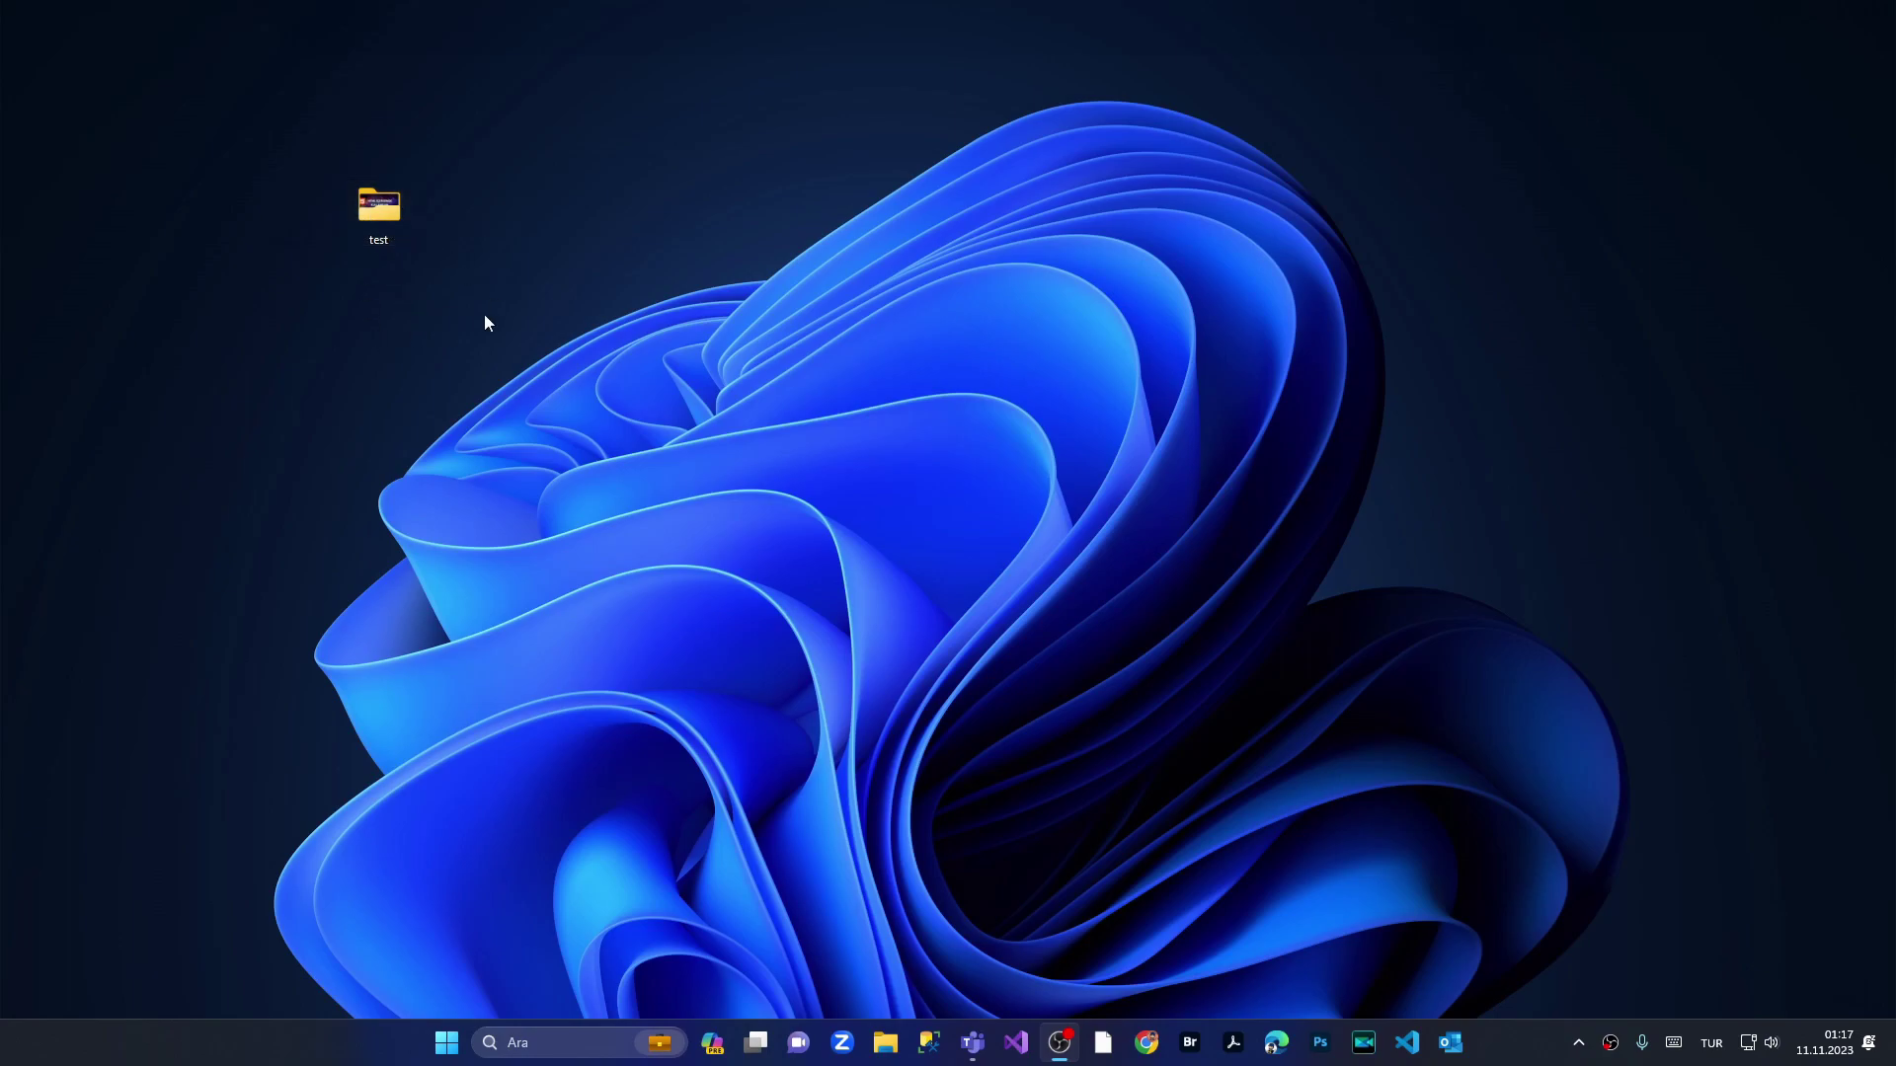
# Step: Nudge the test folder icon, then choose 'Arşive ekle...' from its full context menu
pyautogui.moveTo(380, 206); pyautogui.dragTo(484, 205)
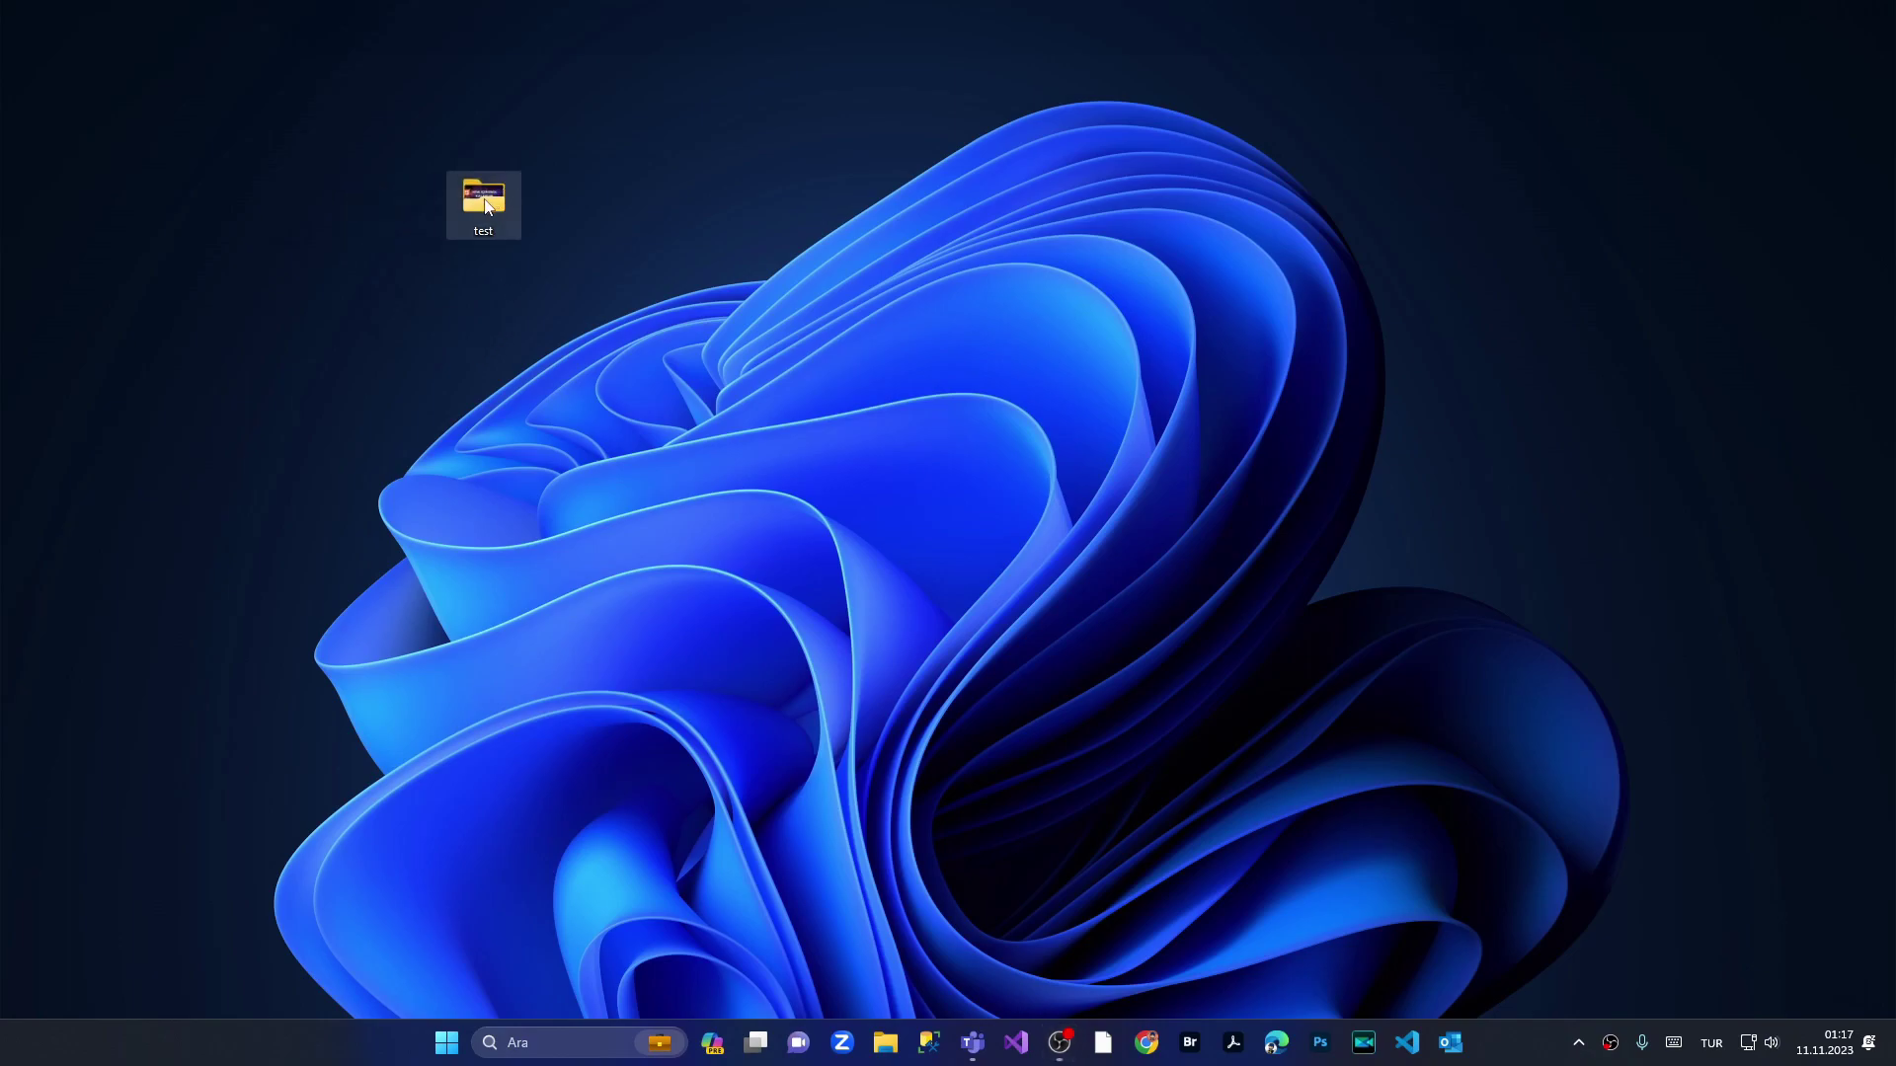
pyautogui.rightClick(485, 205)
pyautogui.click(622, 505)
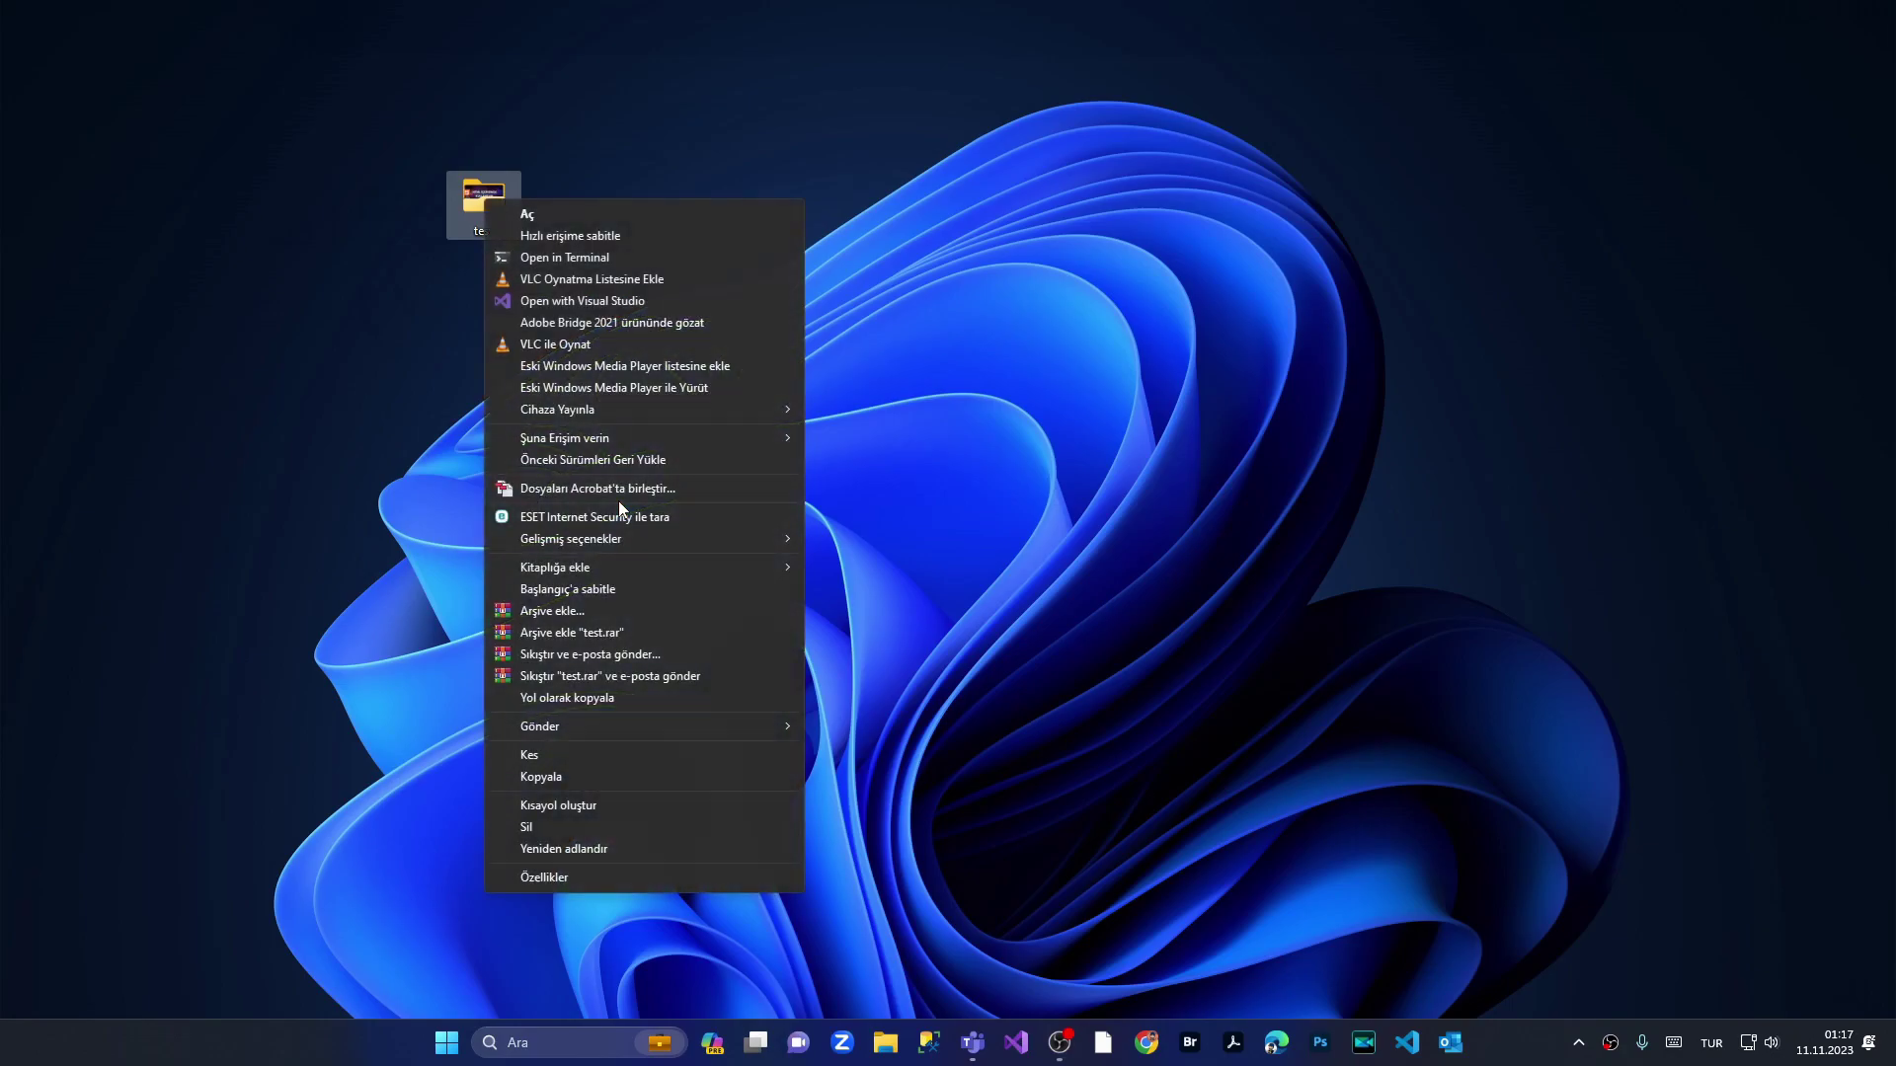
pyautogui.click(568, 612)
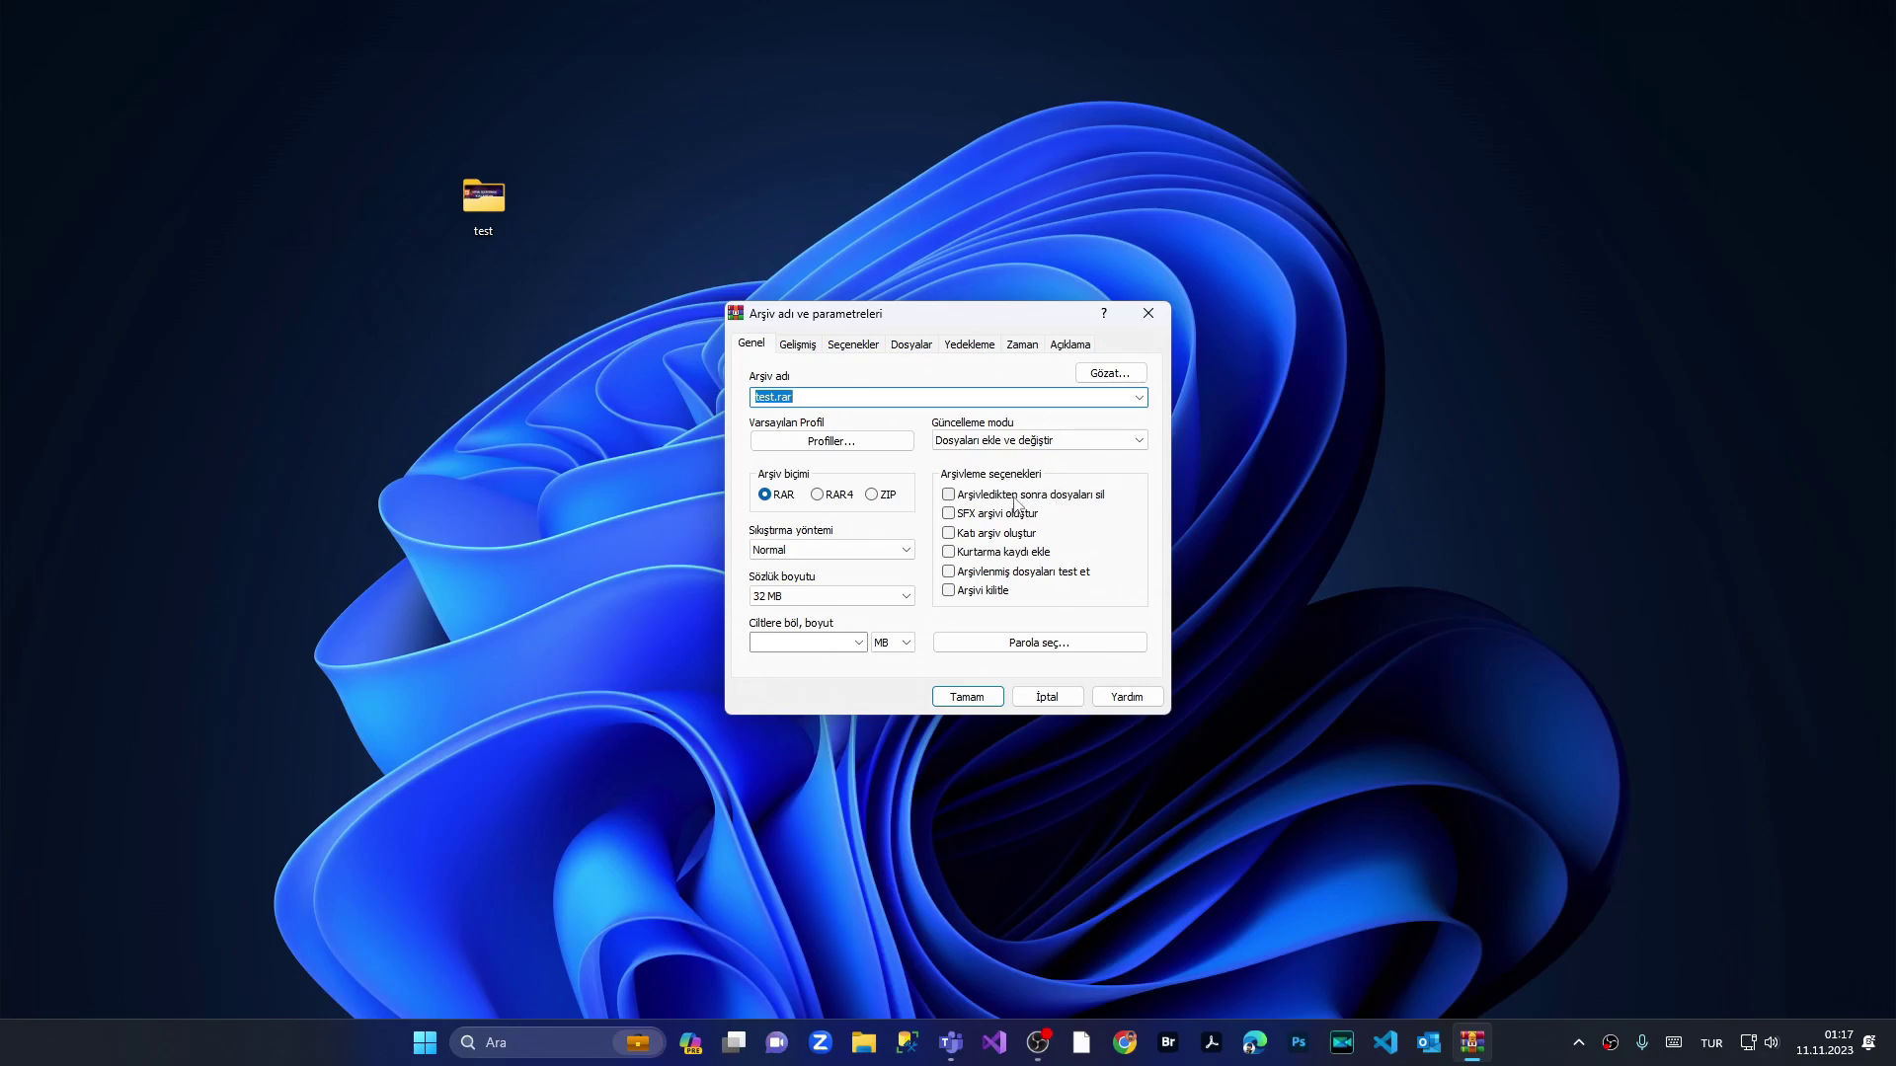
# Step: Create test.rar with delete-originals, lock archive, a confirmed password, and encrypted file names
pyautogui.click(1017, 497)
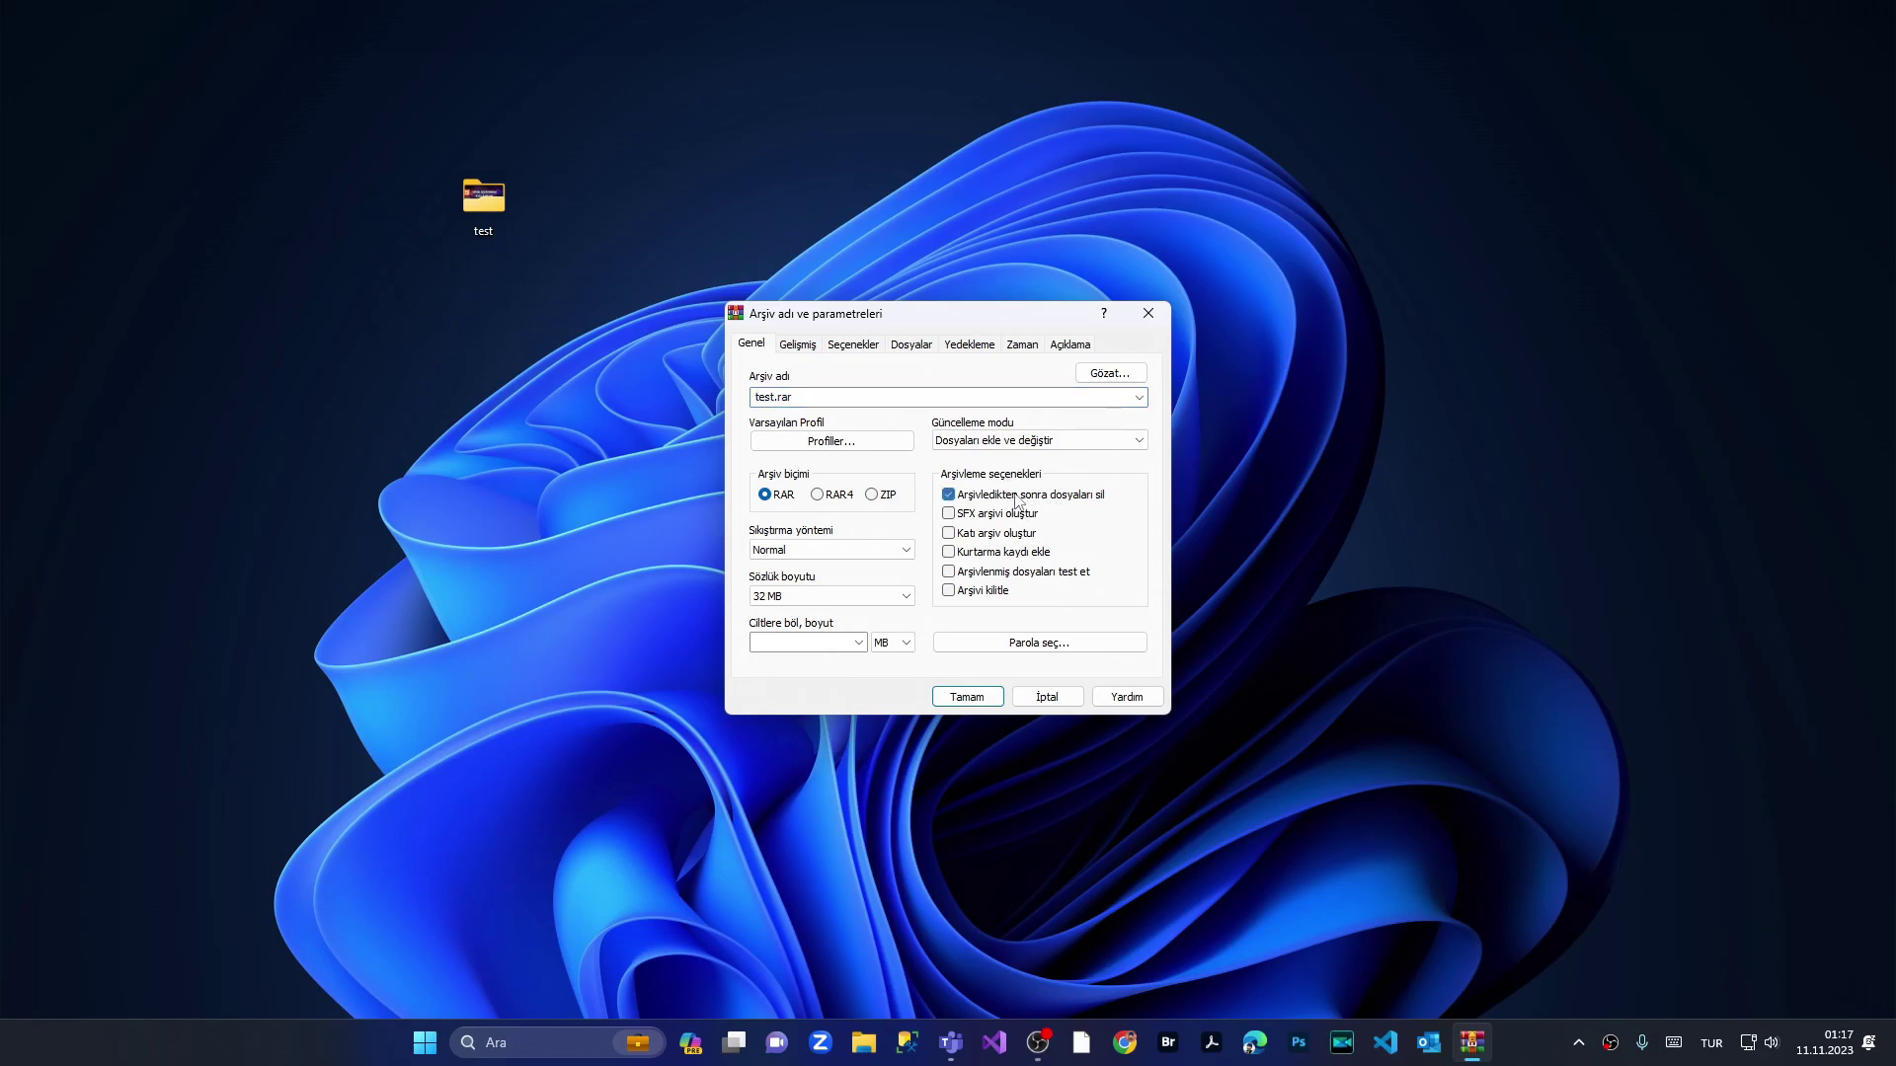
pyautogui.click(998, 592)
pyautogui.click(1037, 644)
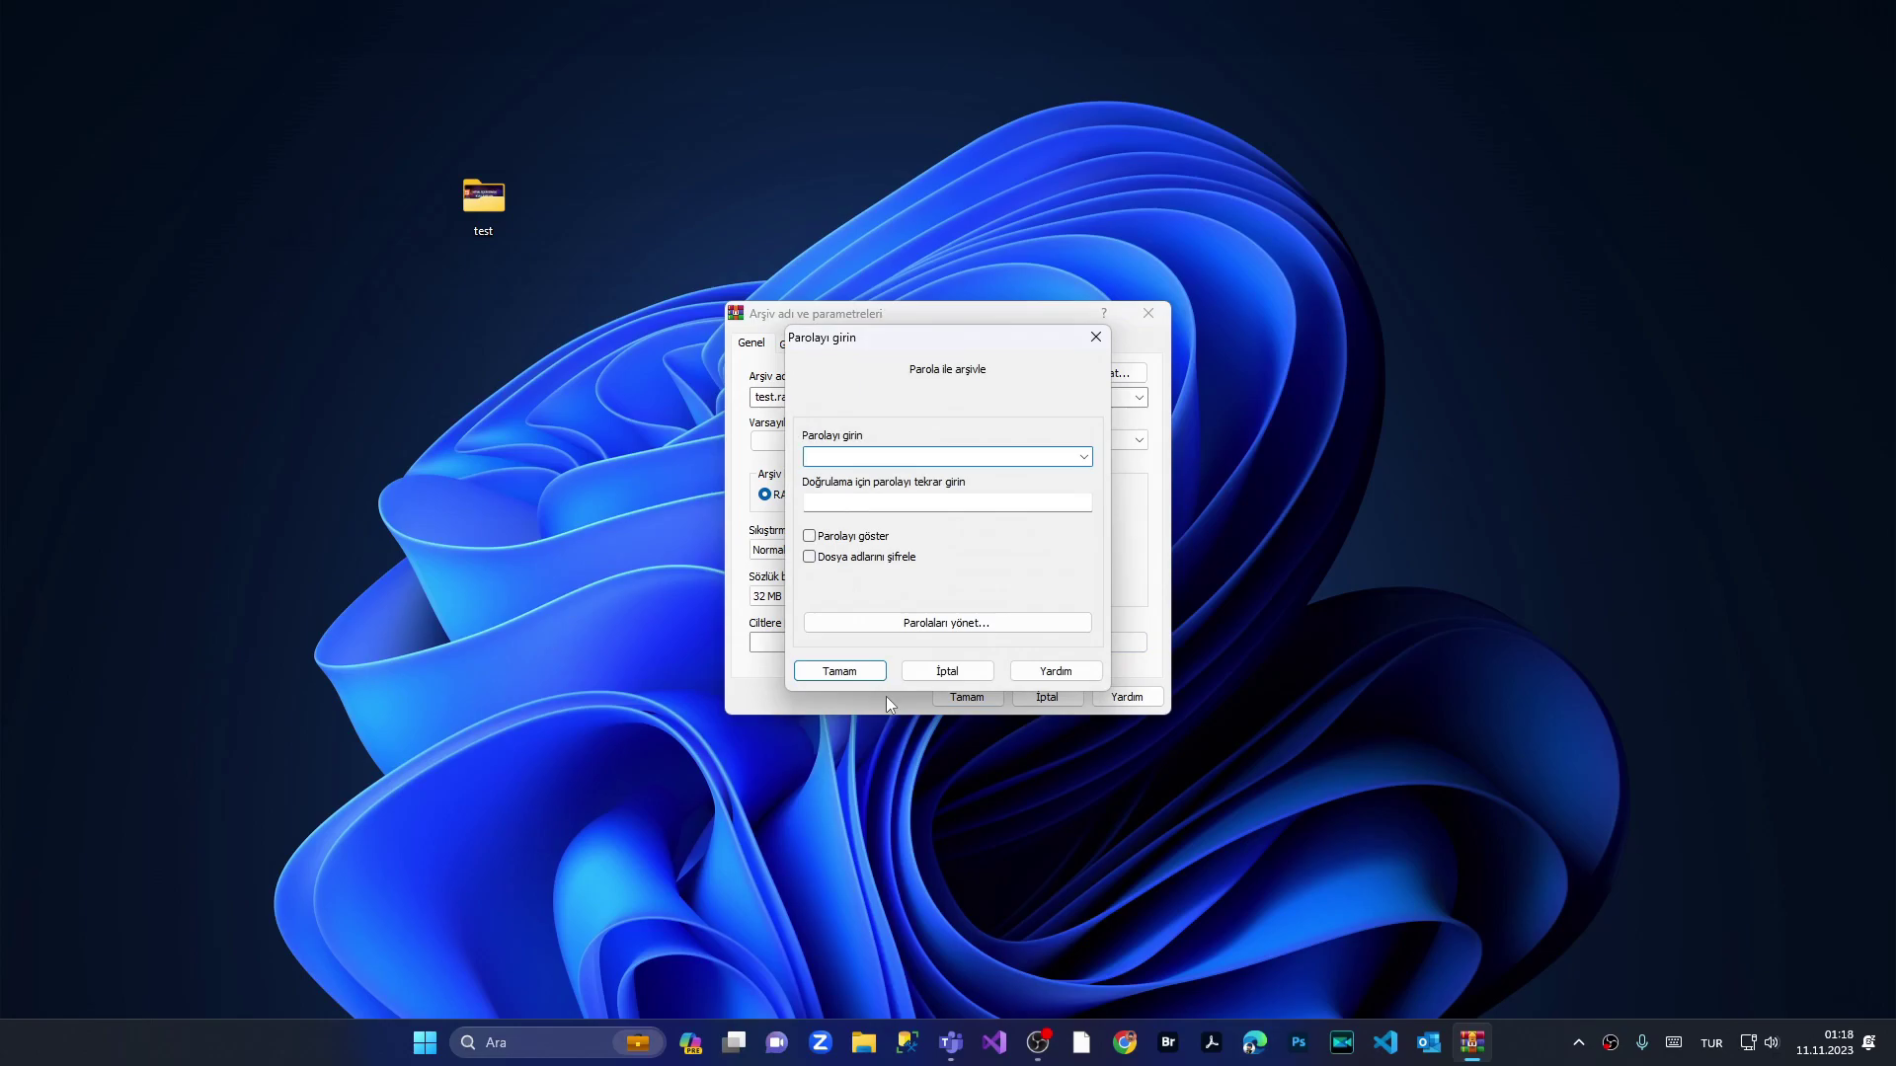
pyautogui.write('123')
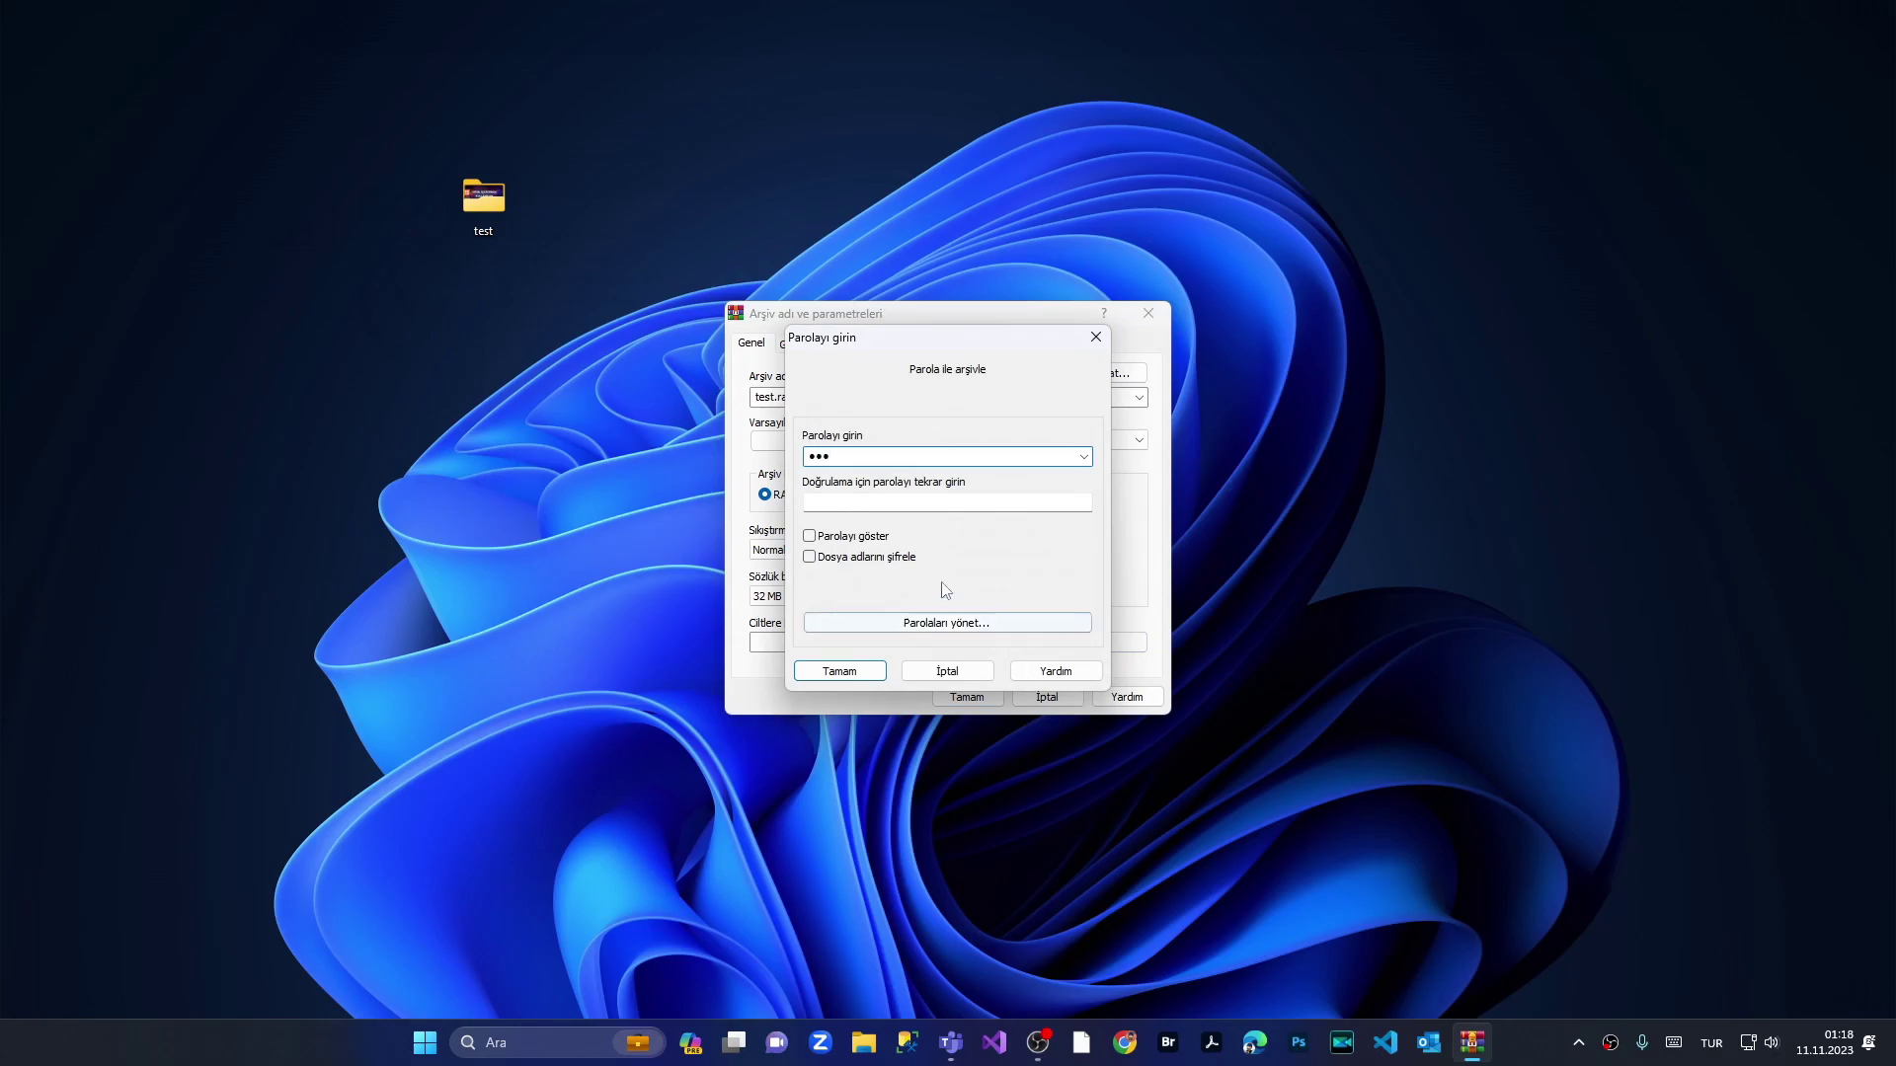
pyautogui.click(858, 505)
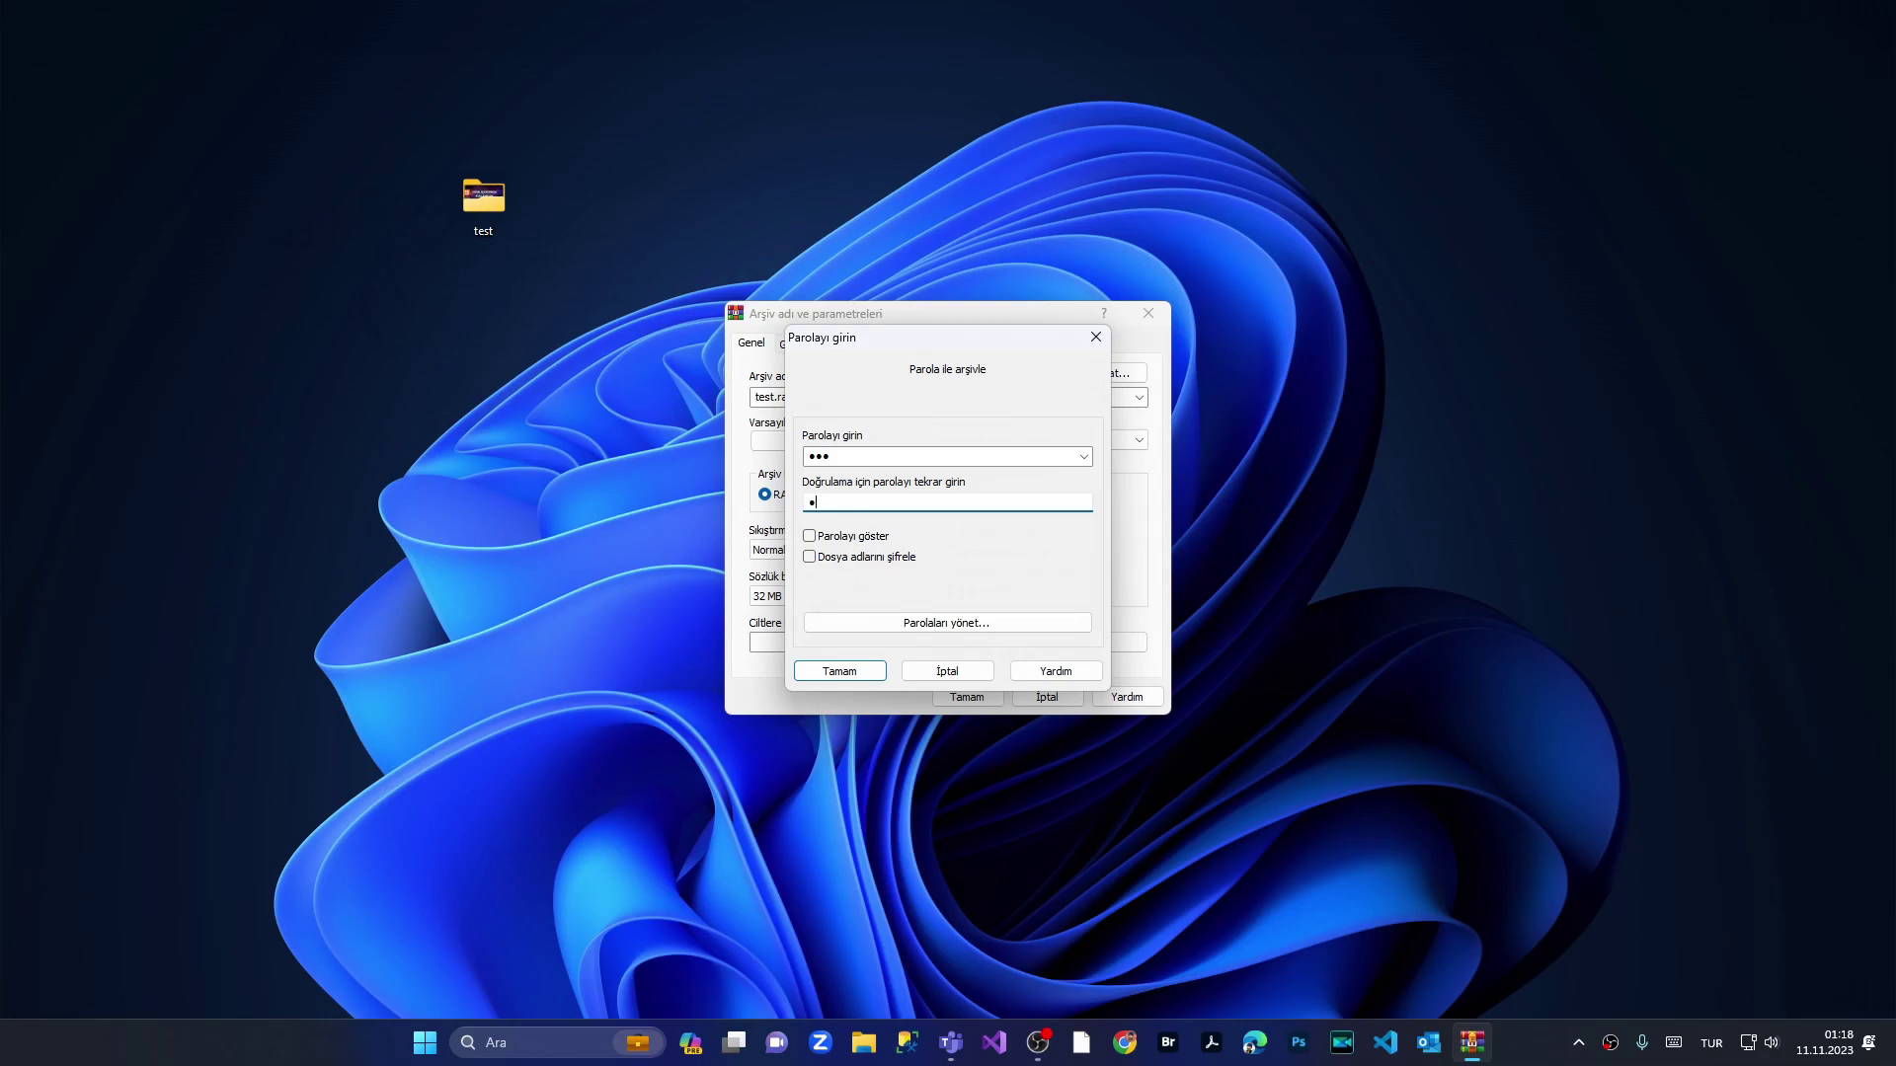
pyautogui.write('123')
pyautogui.click(865, 560)
pyautogui.click(835, 668)
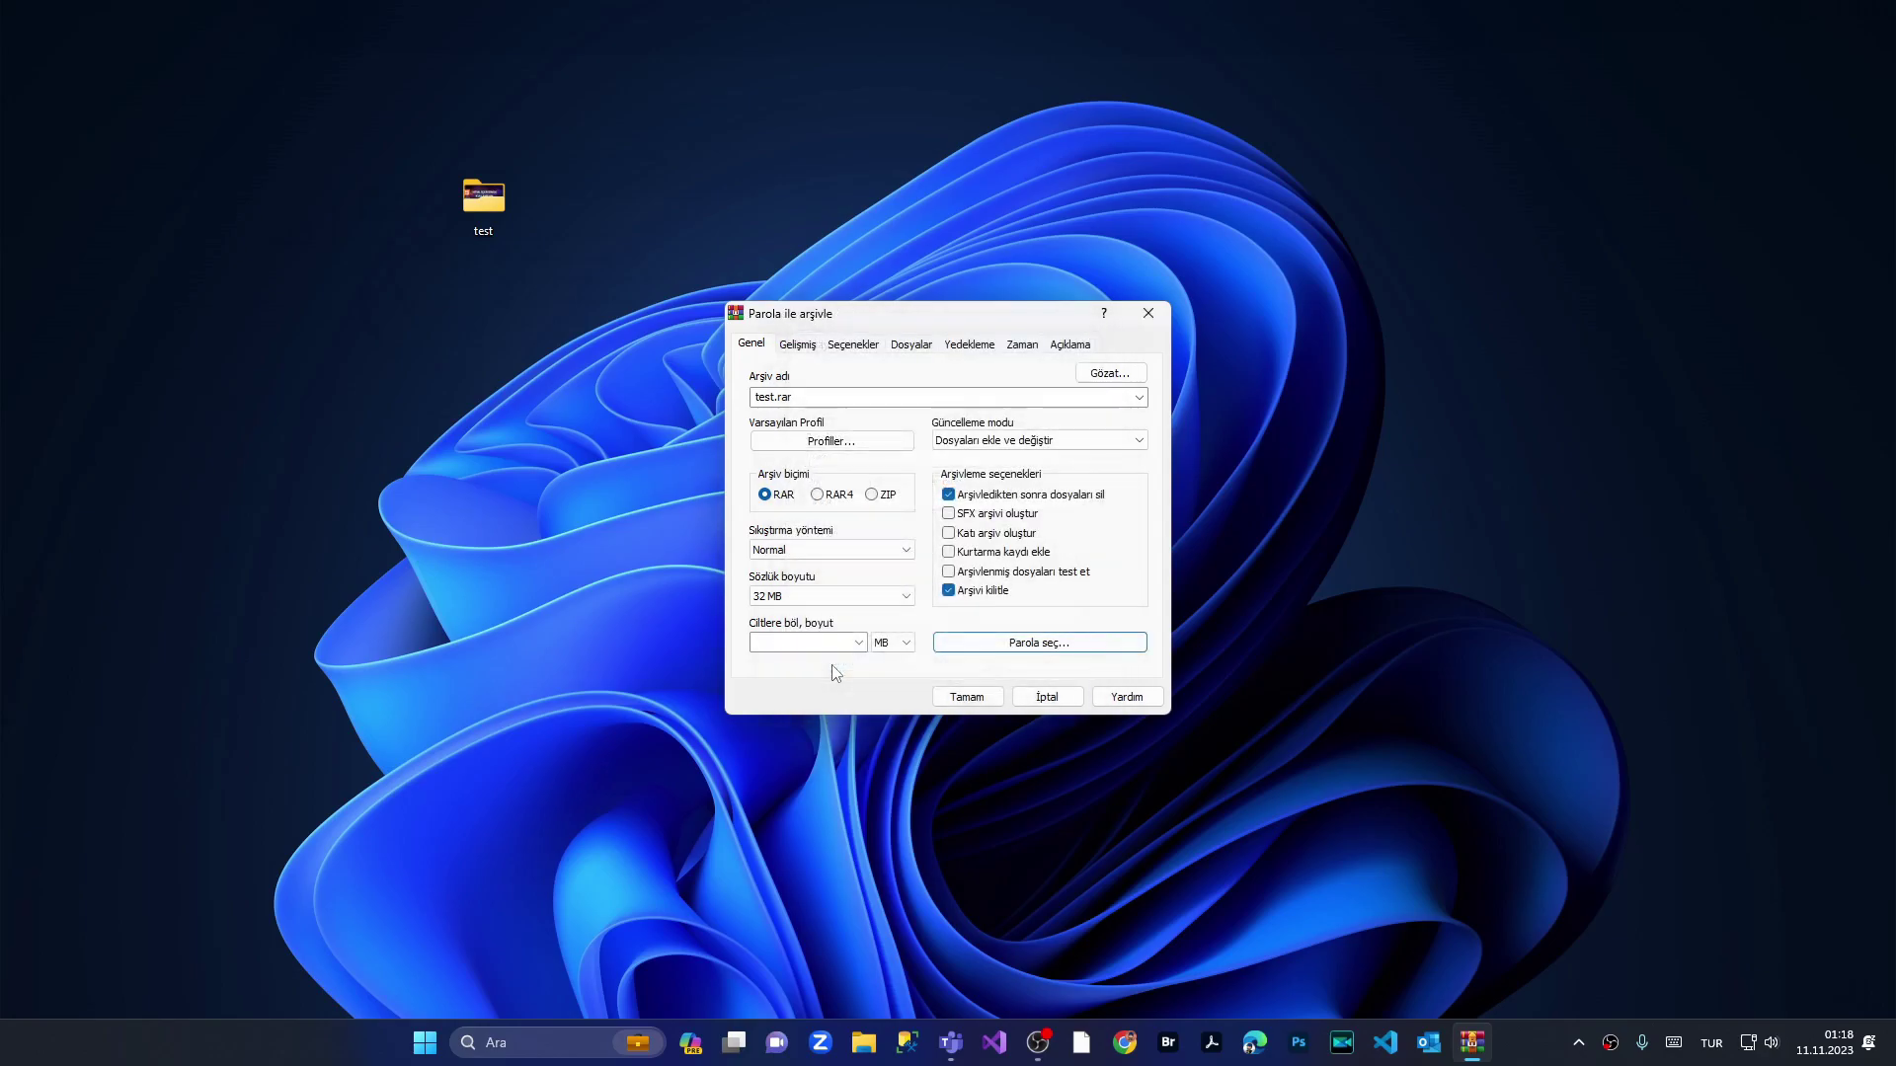
pyautogui.click(954, 698)
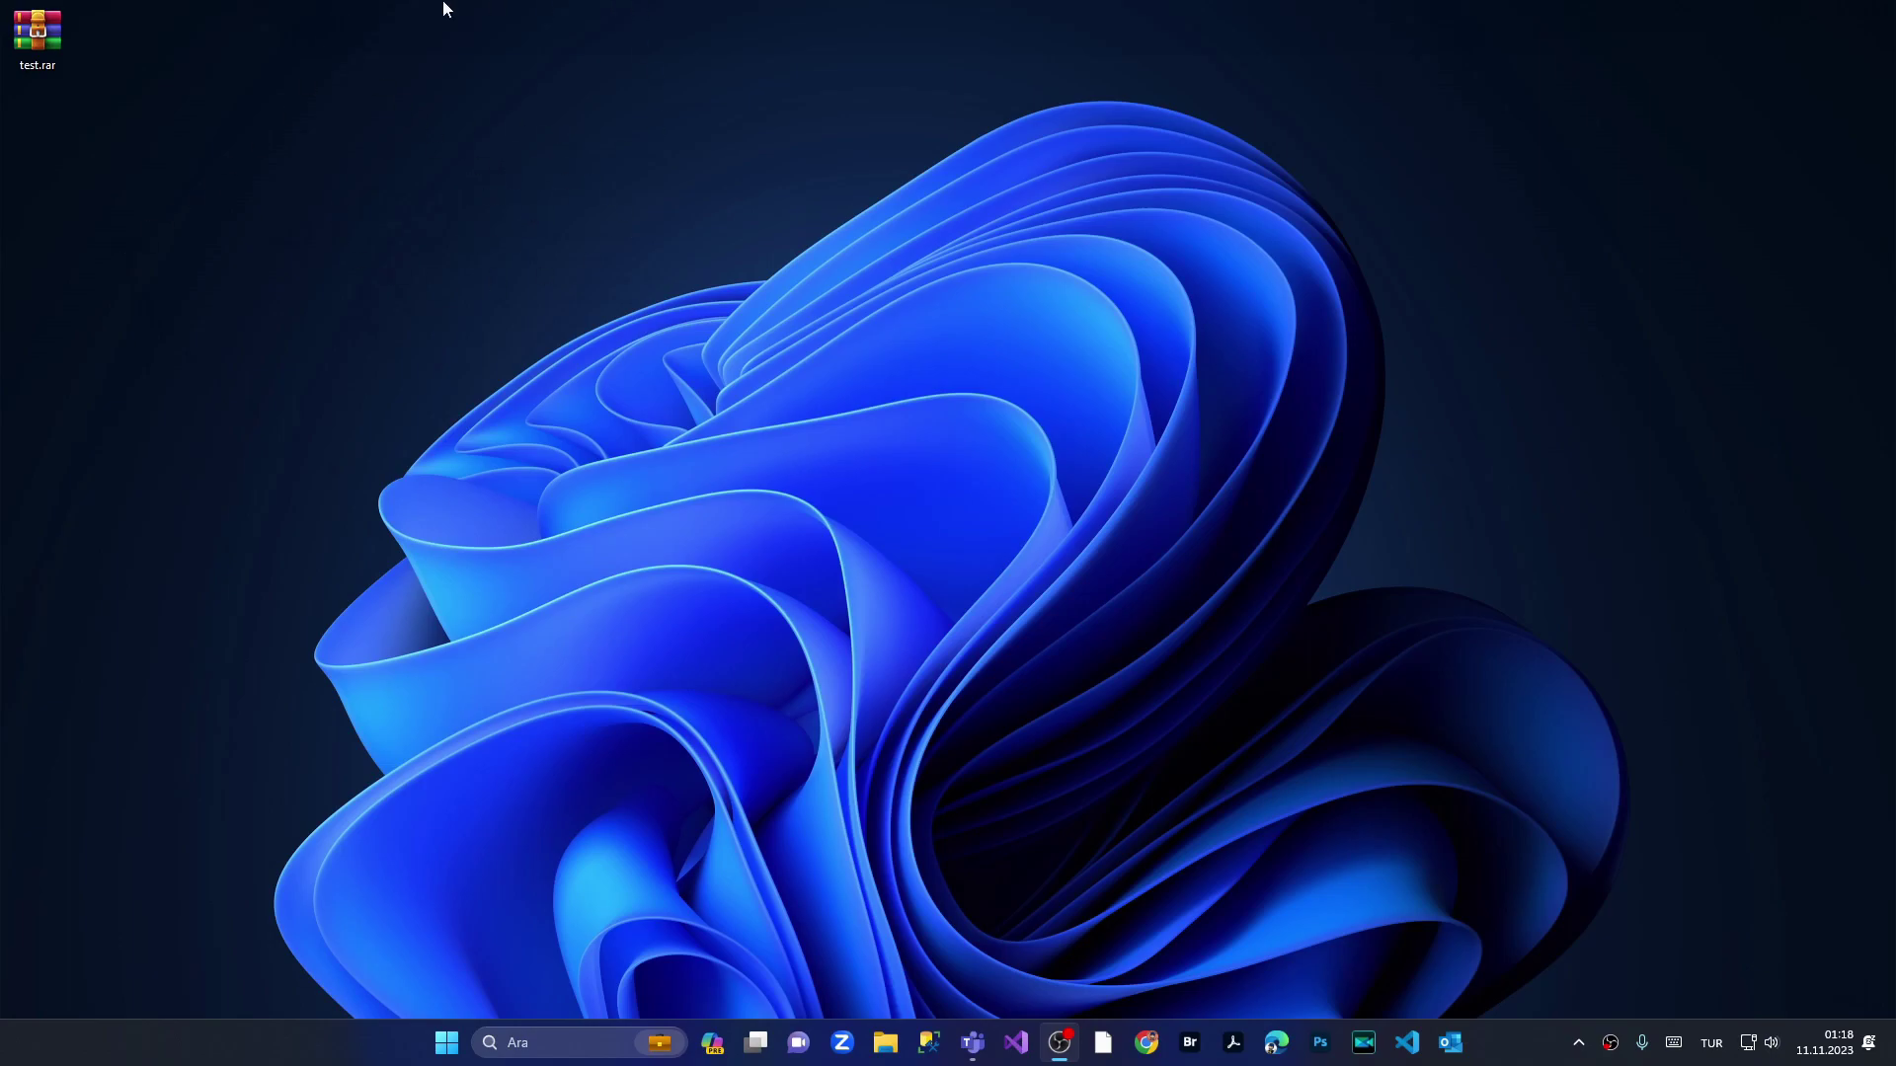
# Step: Open test.rar, always using WinRAR for .rar files, and submit the archive password
pyautogui.moveTo(38, 34); pyautogui.dragTo(519, 146)
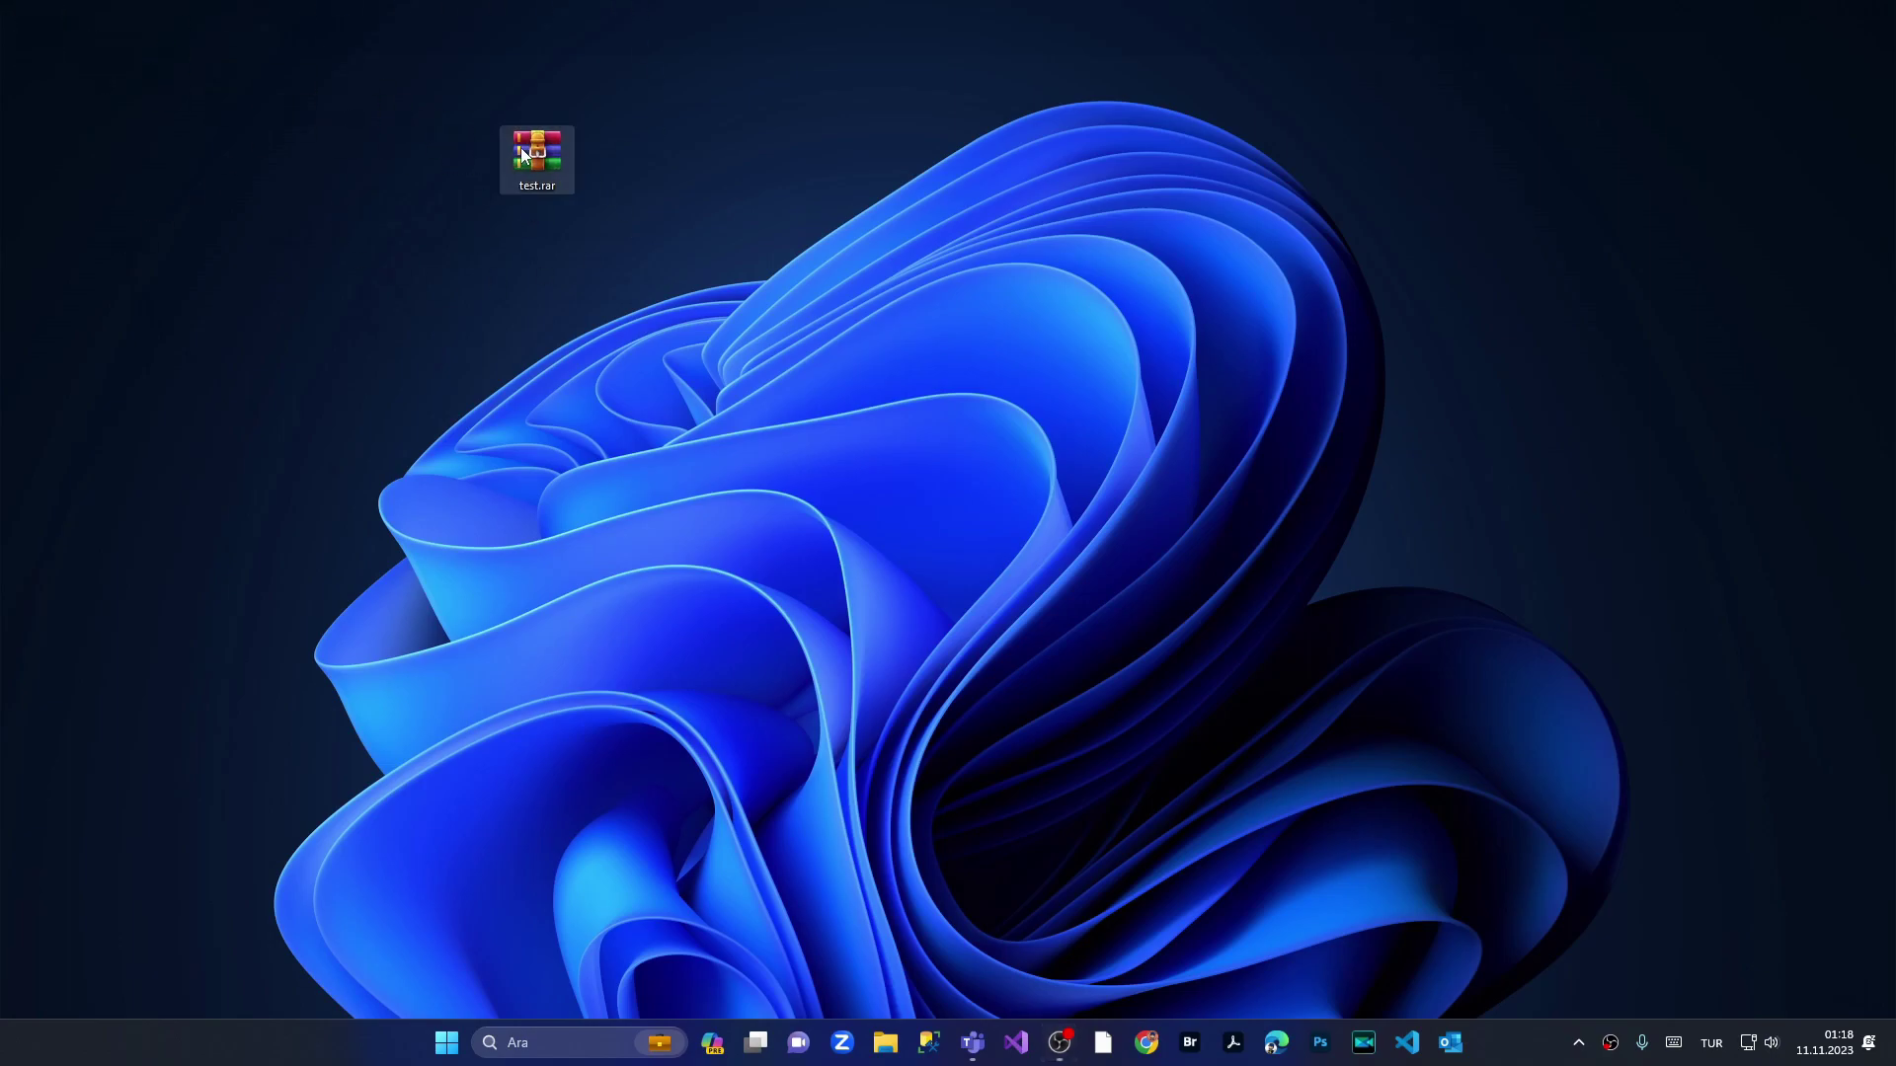
pyautogui.doubleClick(521, 148)
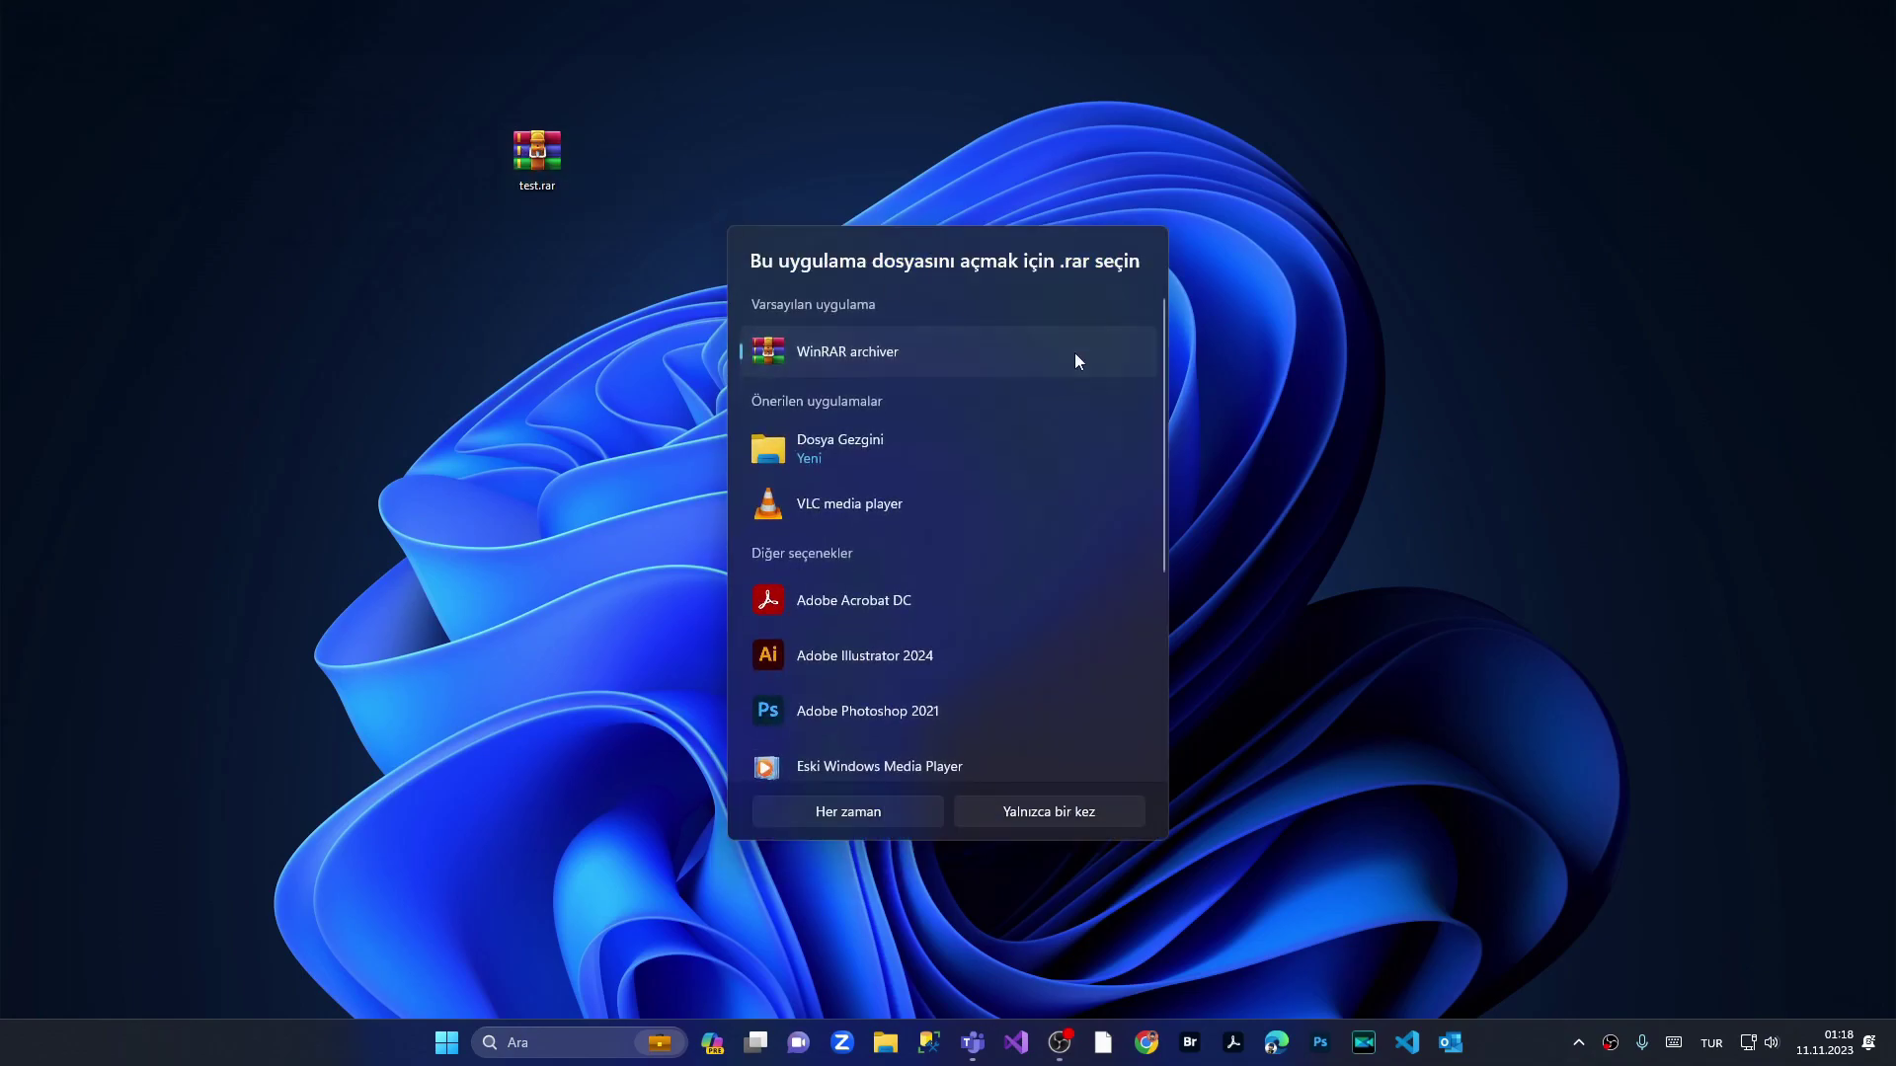
pyautogui.click(855, 810)
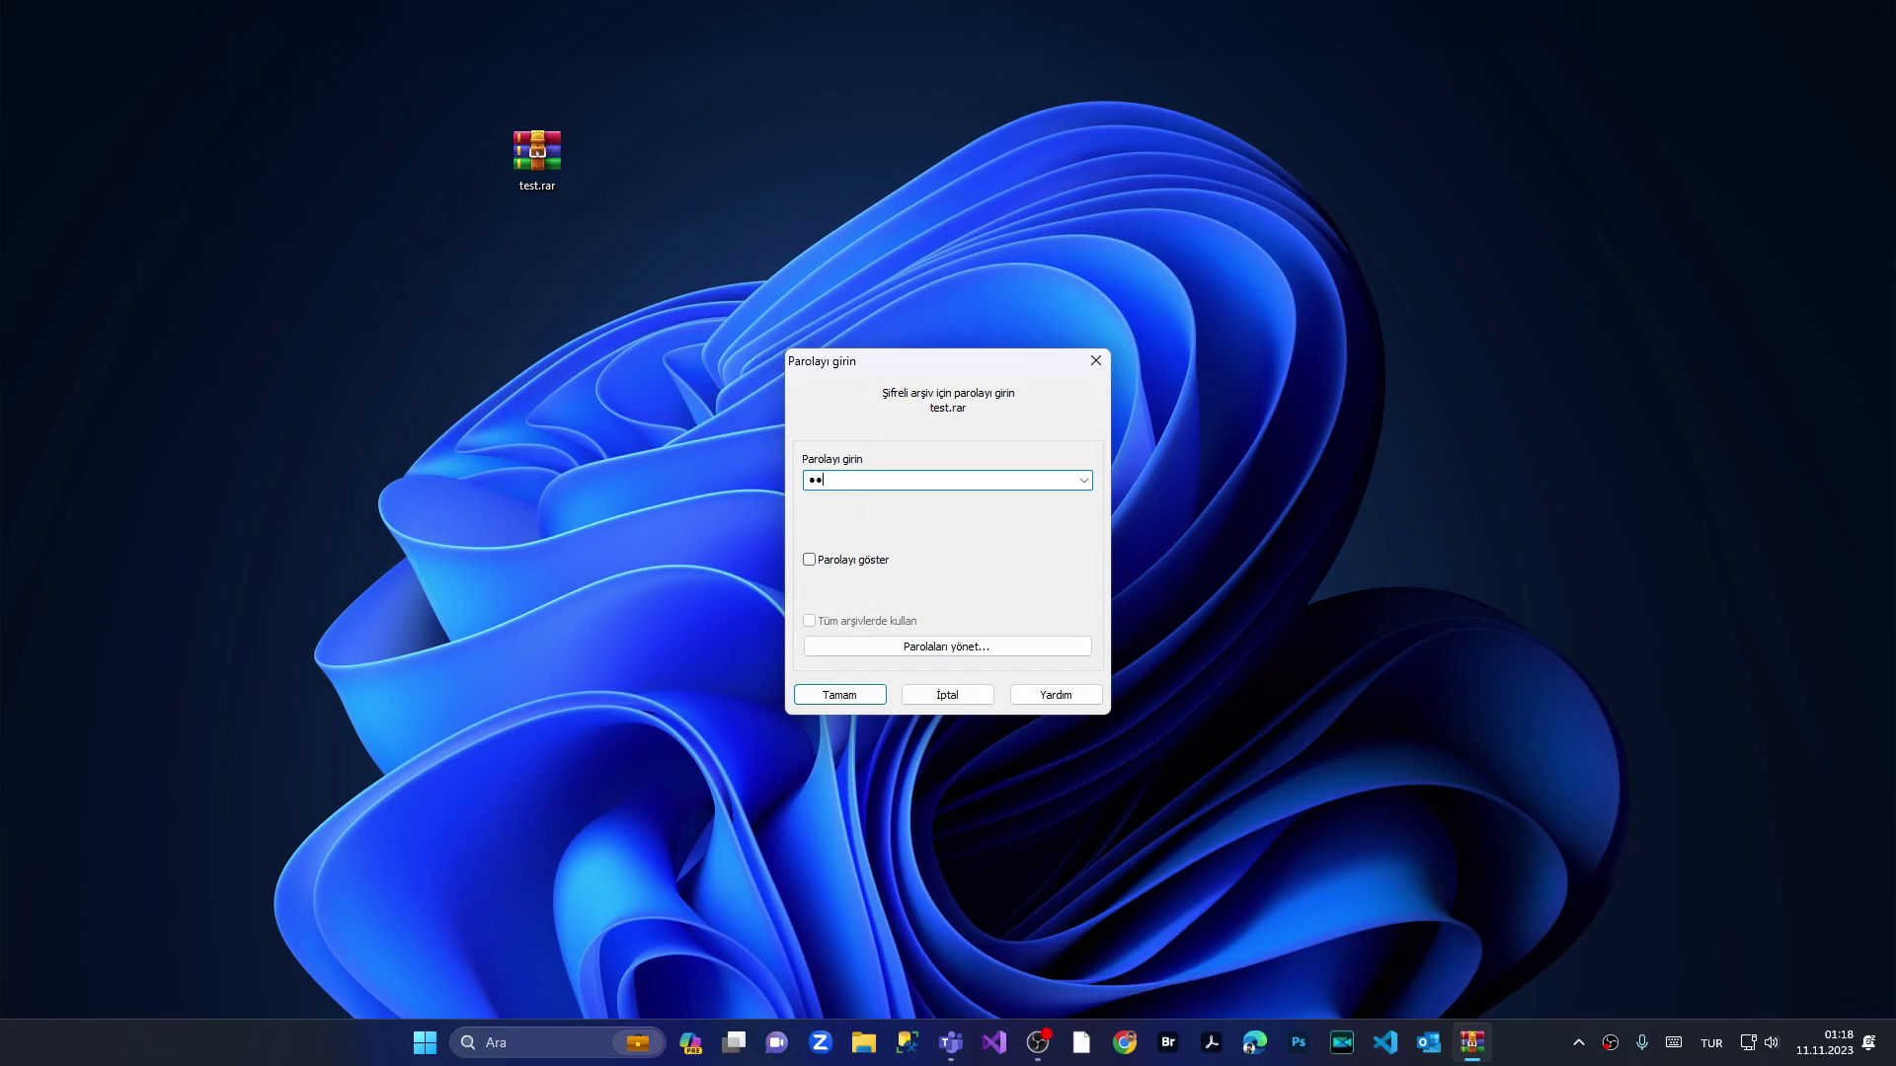
pyautogui.press('Return')
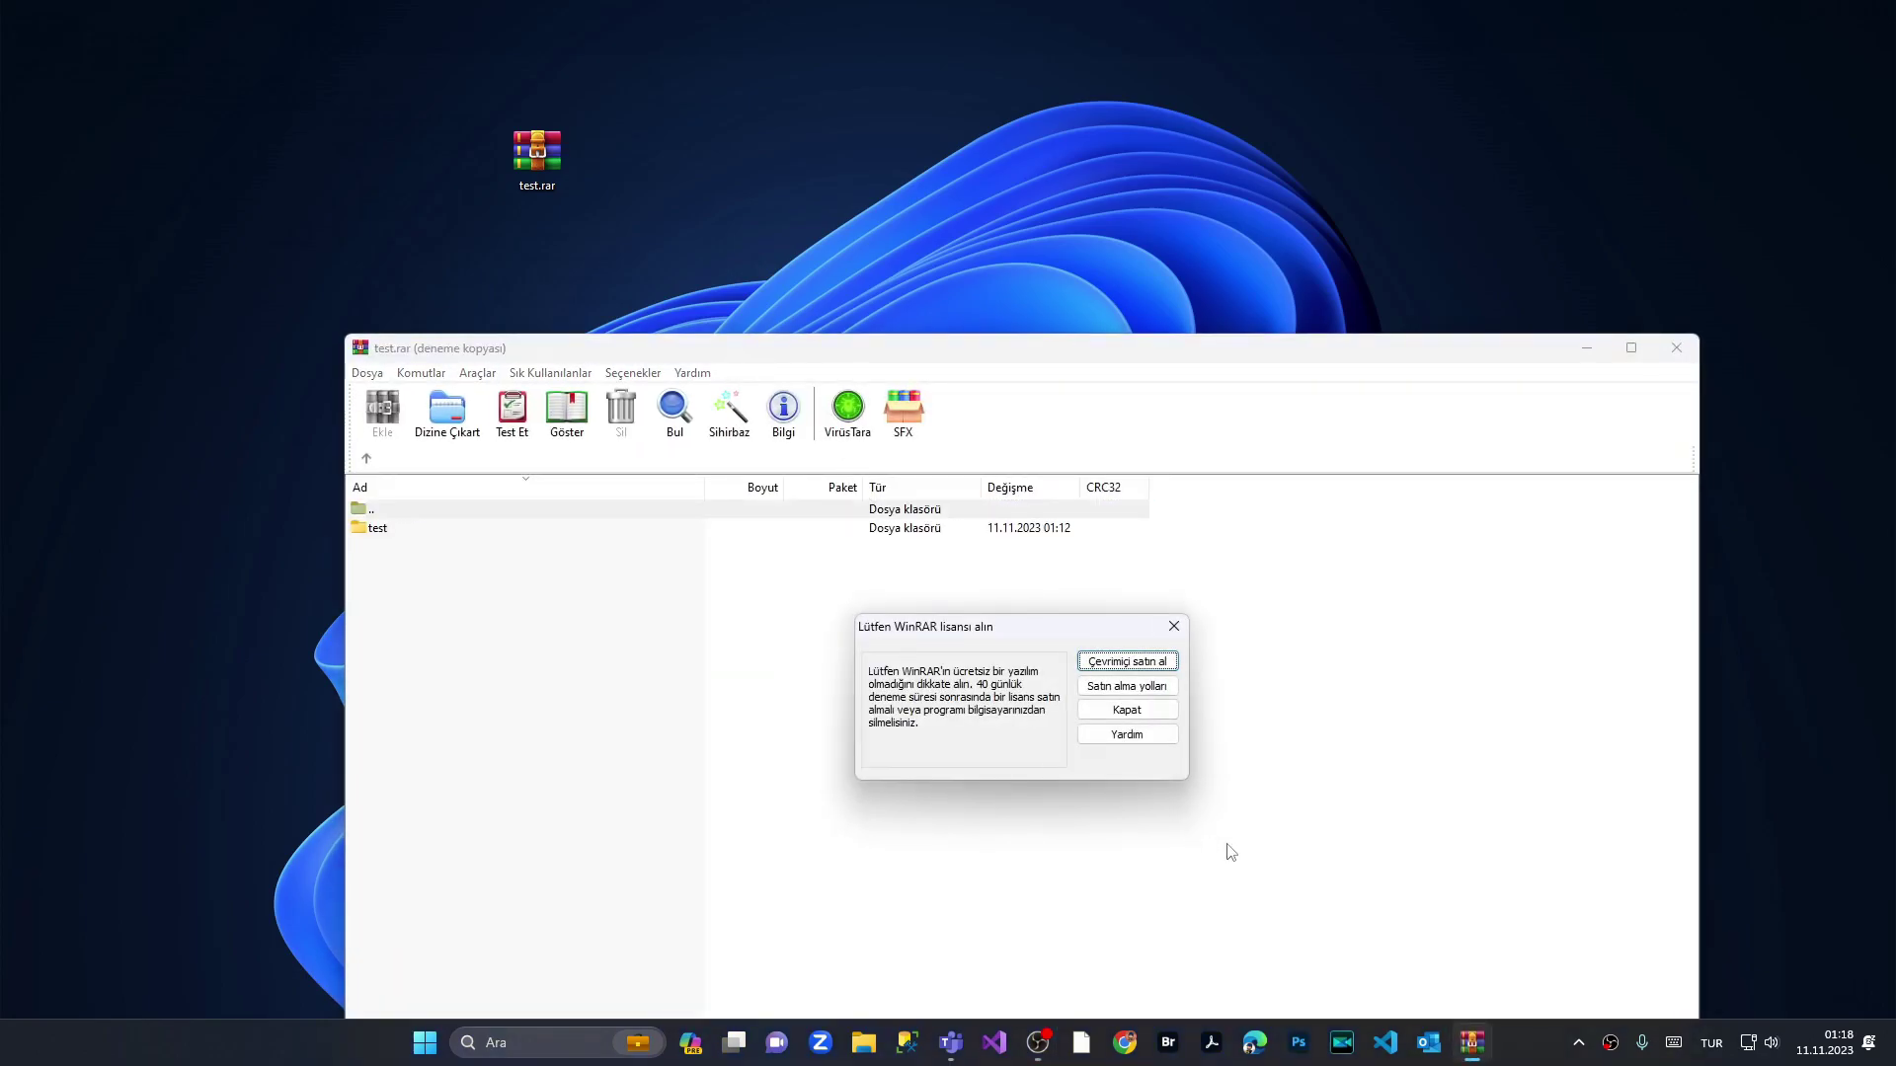
# Step: Dismiss the licence reminder, reposition the archive window, and close it
pyautogui.click(1157, 713)
pyautogui.moveTo(583, 351); pyautogui.dragTo(906, 166)
pyautogui.moveTo(1241, 168); pyautogui.dragTo(611, 240)
pyautogui.click(1367, 237)
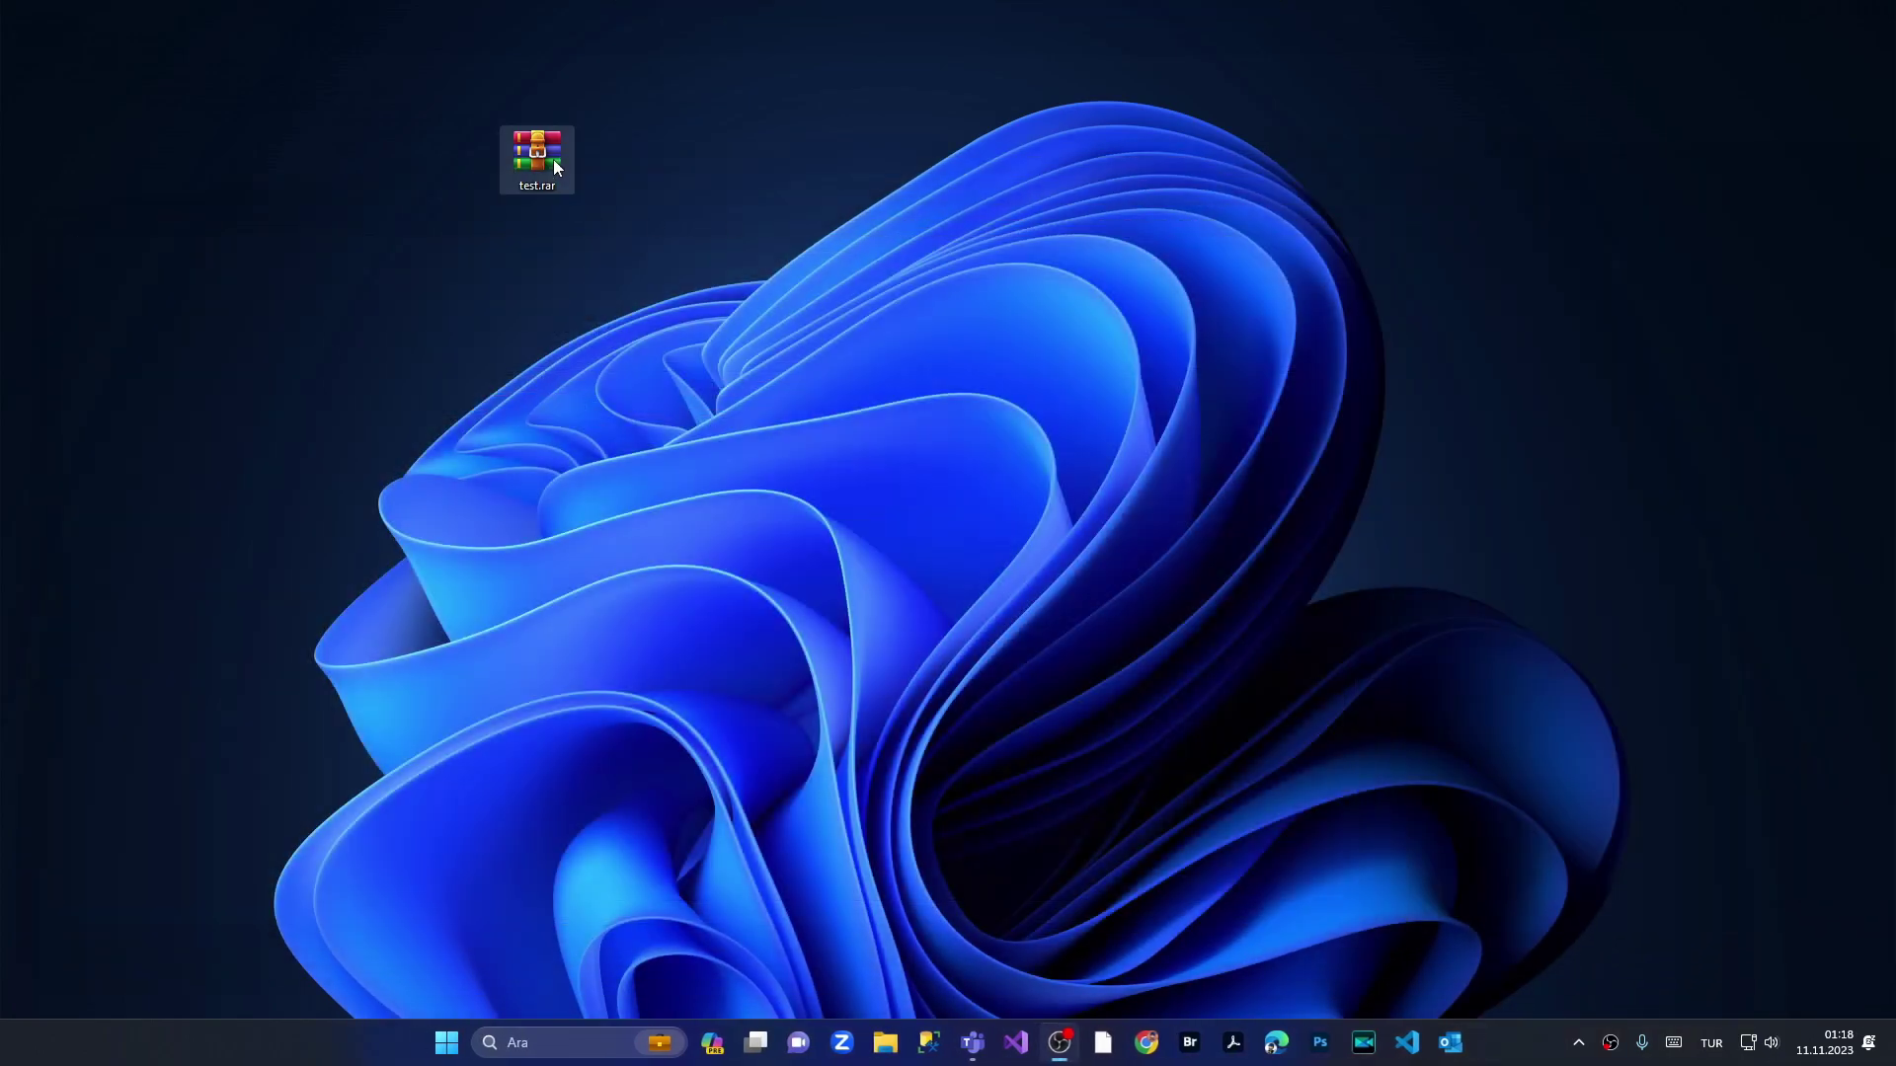
# Step: Reopen test.rar, dismiss the 'Hata' wrong-password error, and submit the correct password
pyautogui.doubleClick(554, 164)
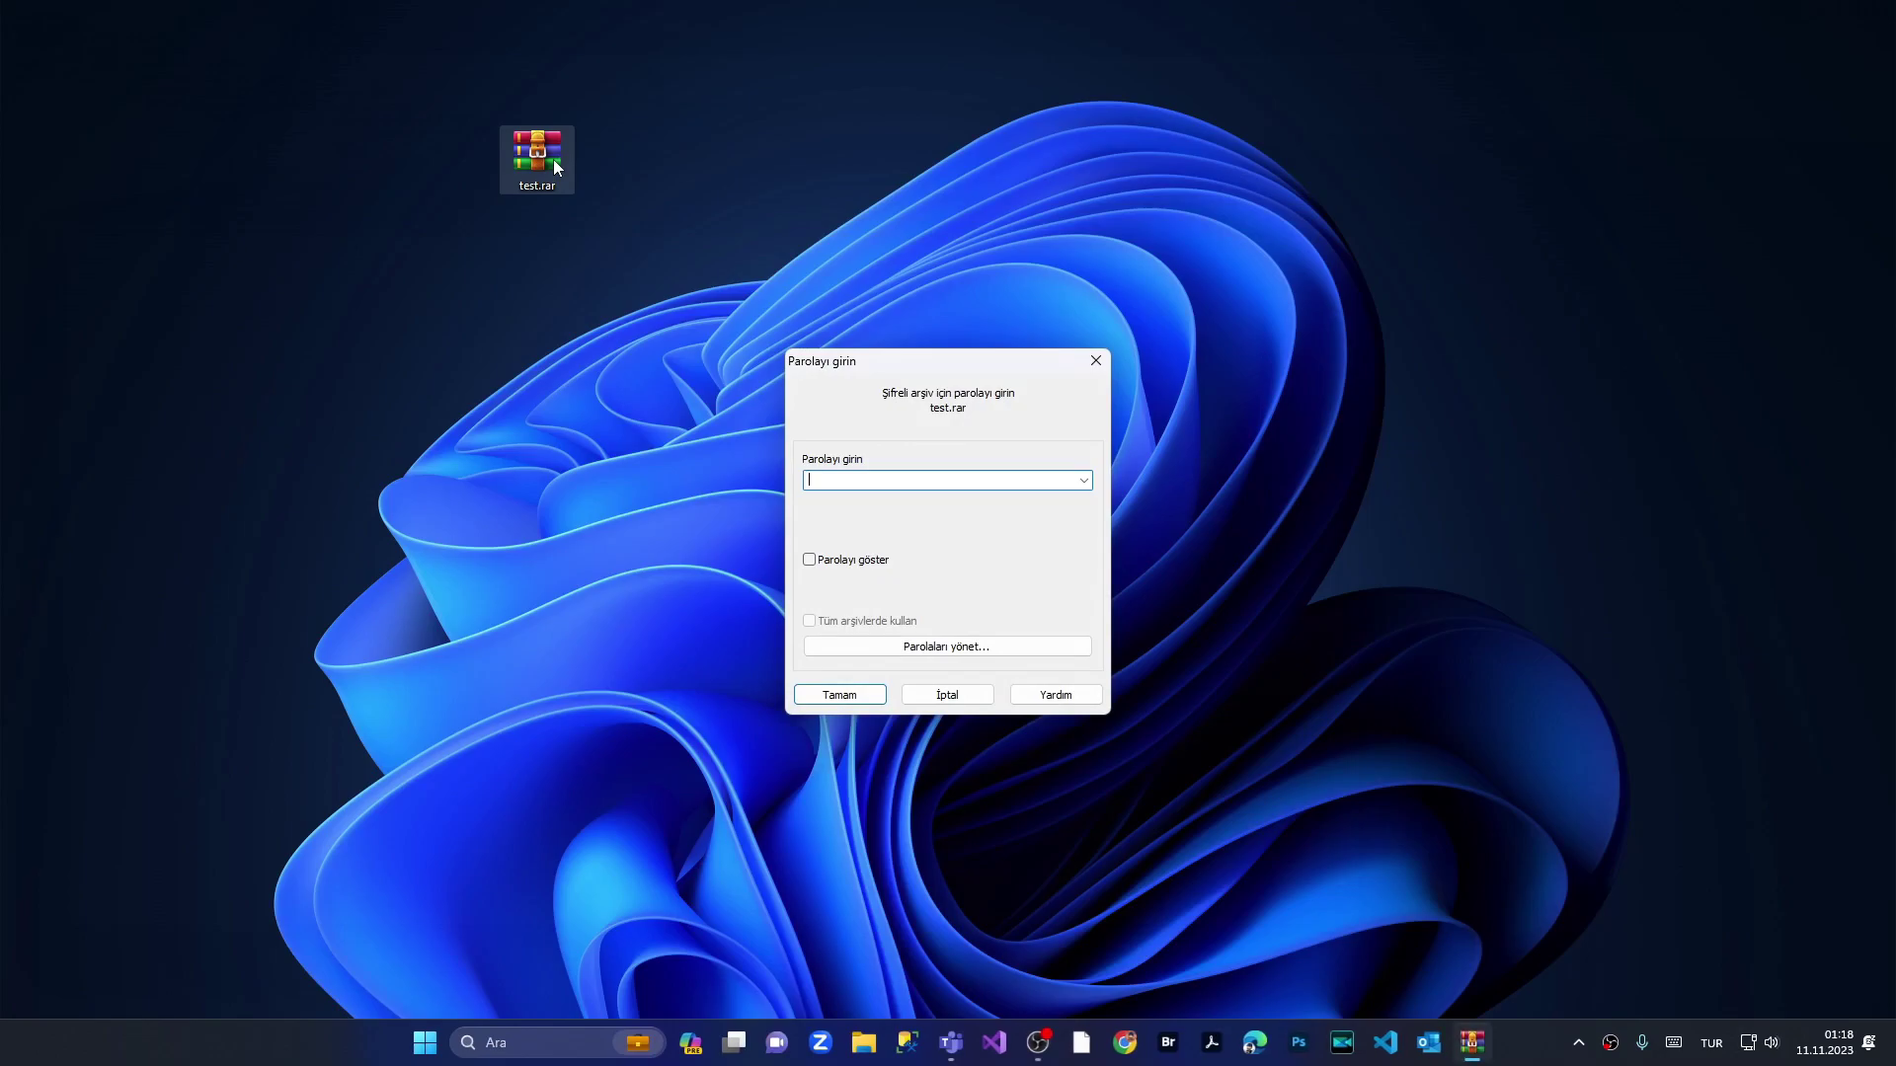
pyautogui.click(857, 691)
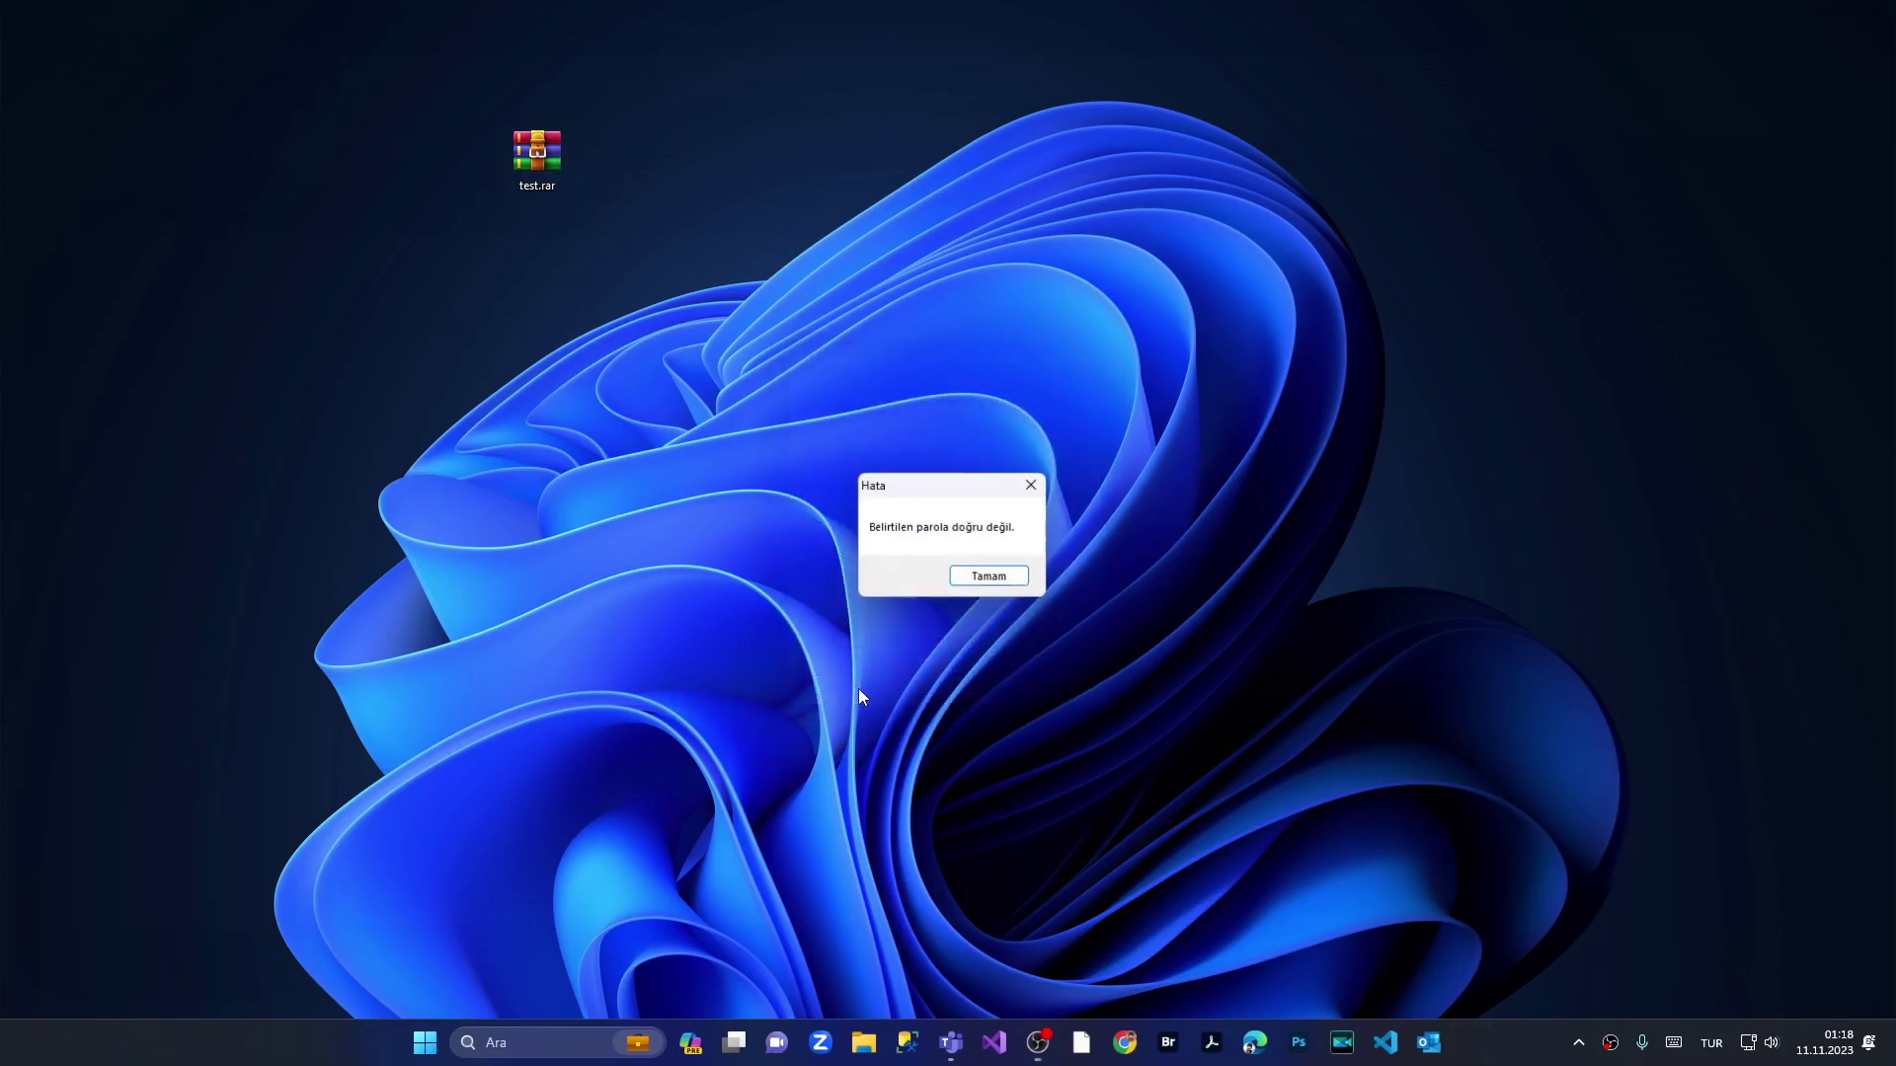
pyautogui.click(984, 580)
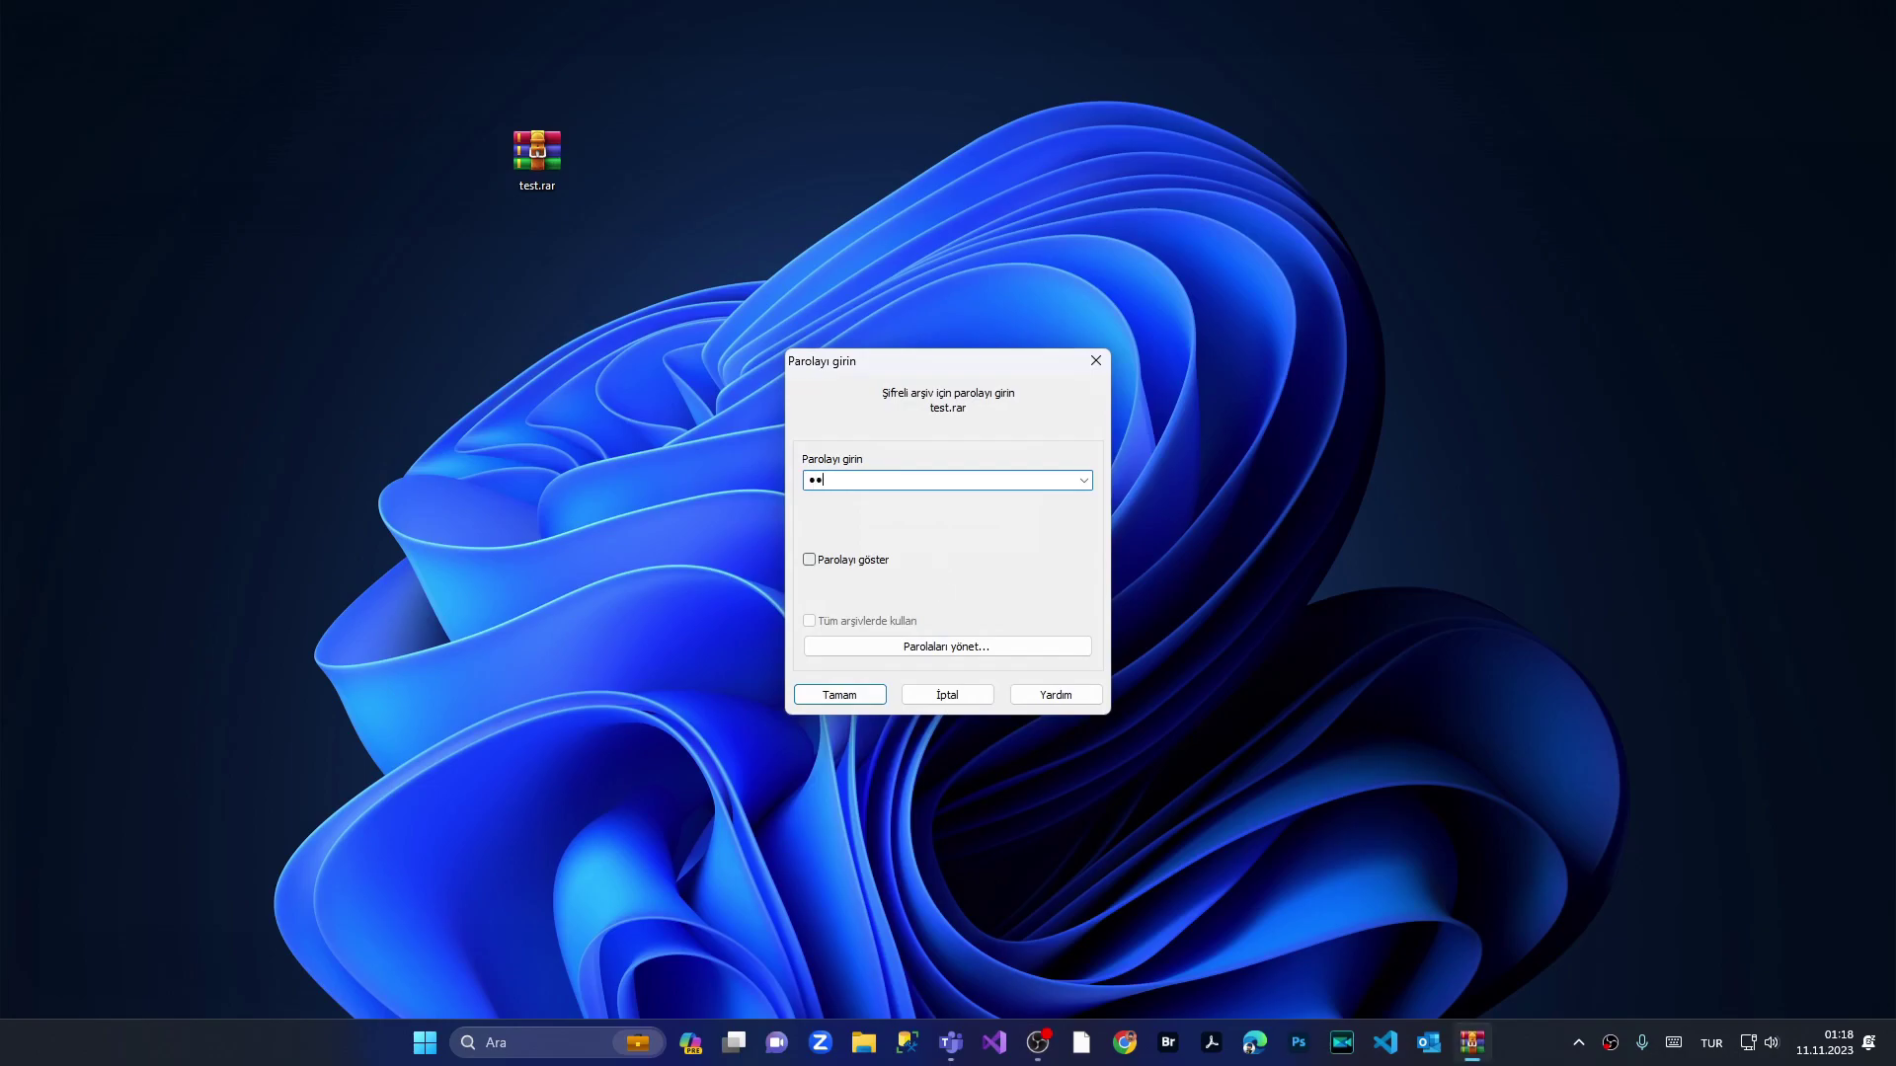
pyautogui.click(863, 697)
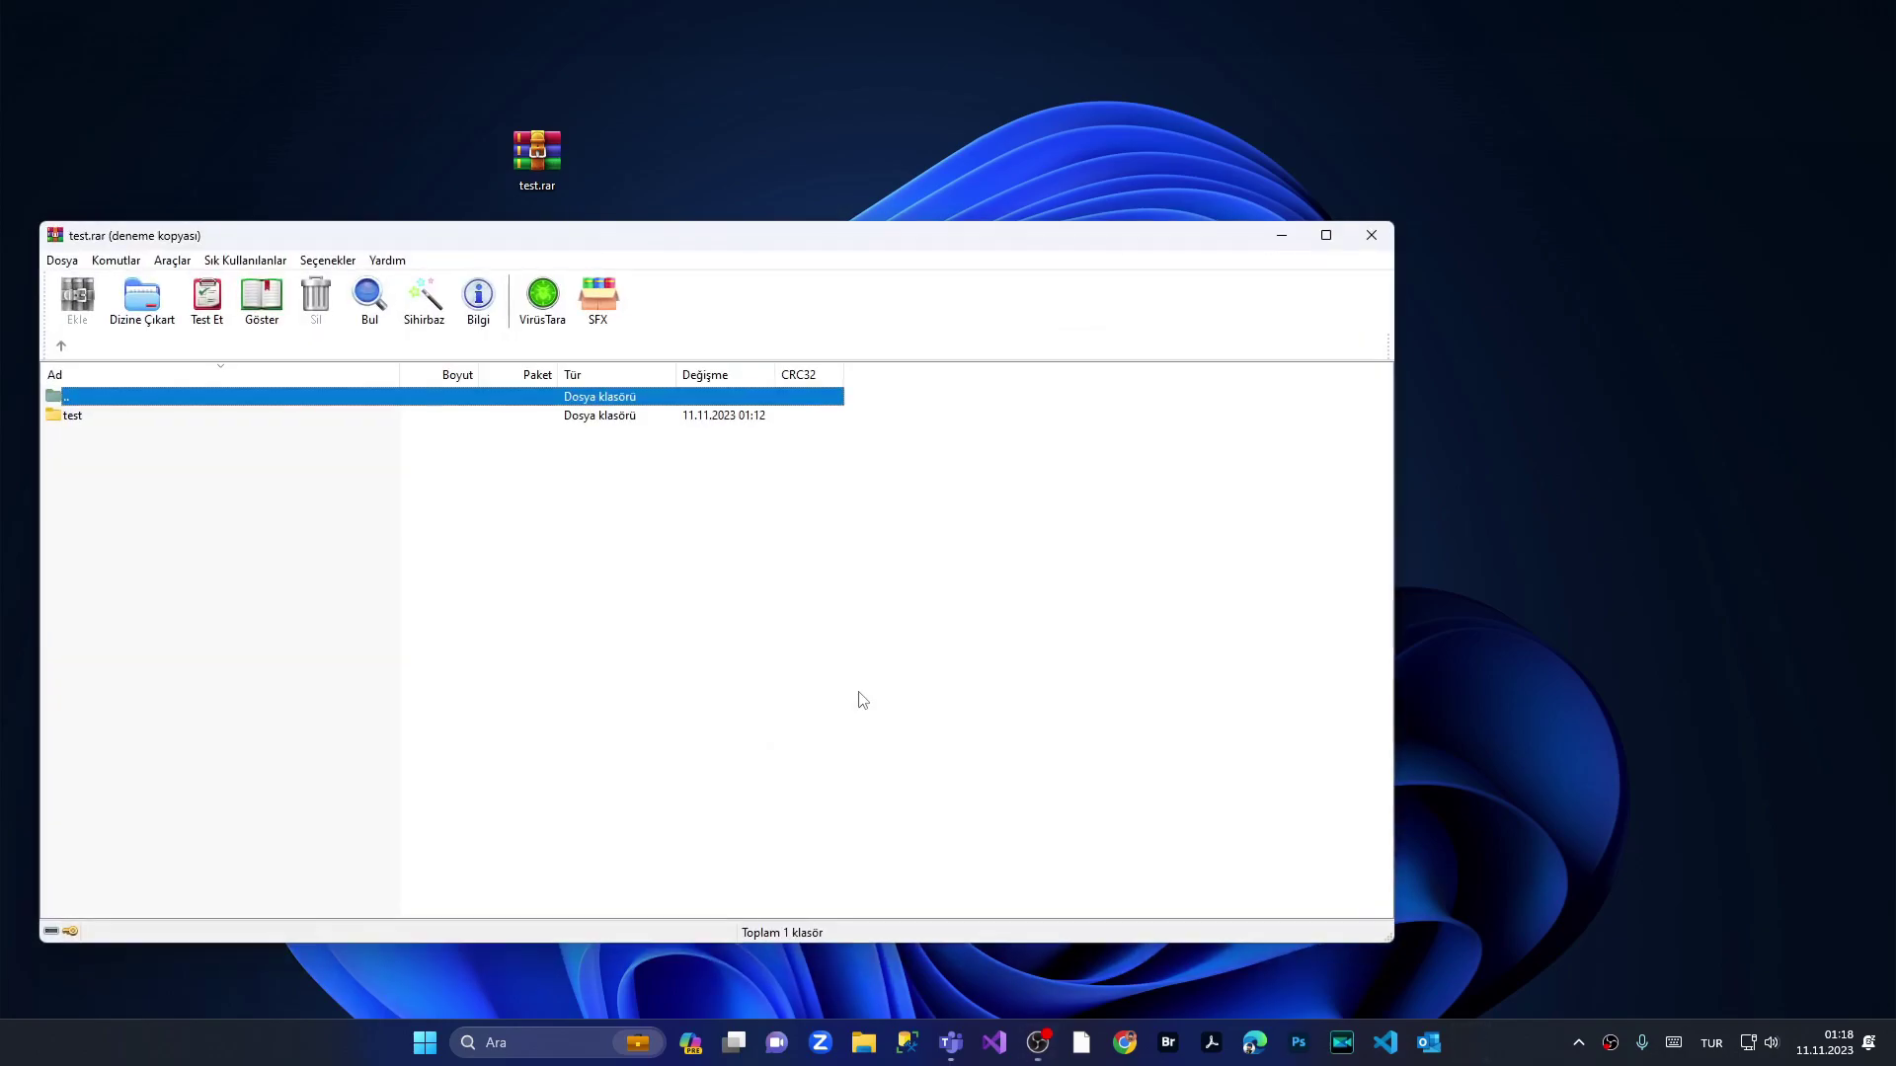
# Step: Dismiss the licence reminder and drag the test folder out of the archive onto the desktop
pyautogui.click(805, 598)
pyautogui.moveTo(585, 240); pyautogui.dragTo(1236, 214)
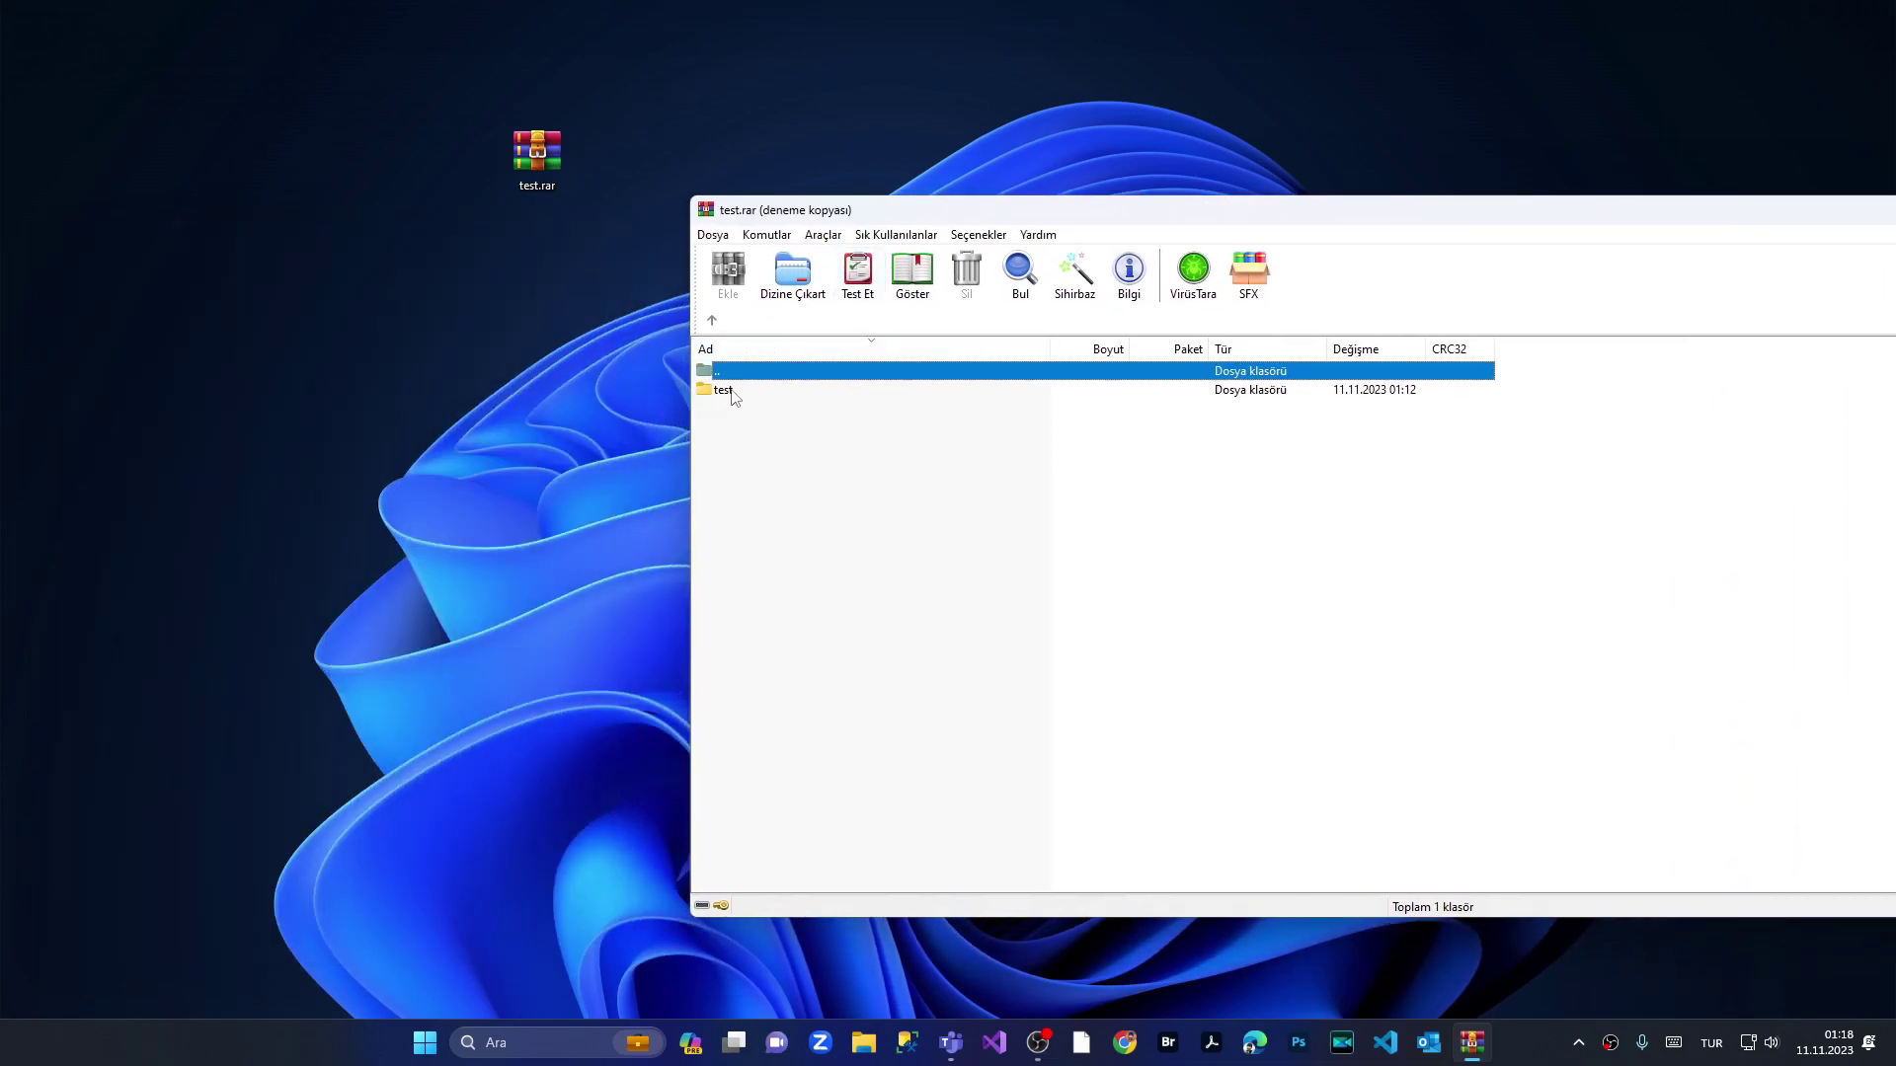
pyautogui.click(731, 391)
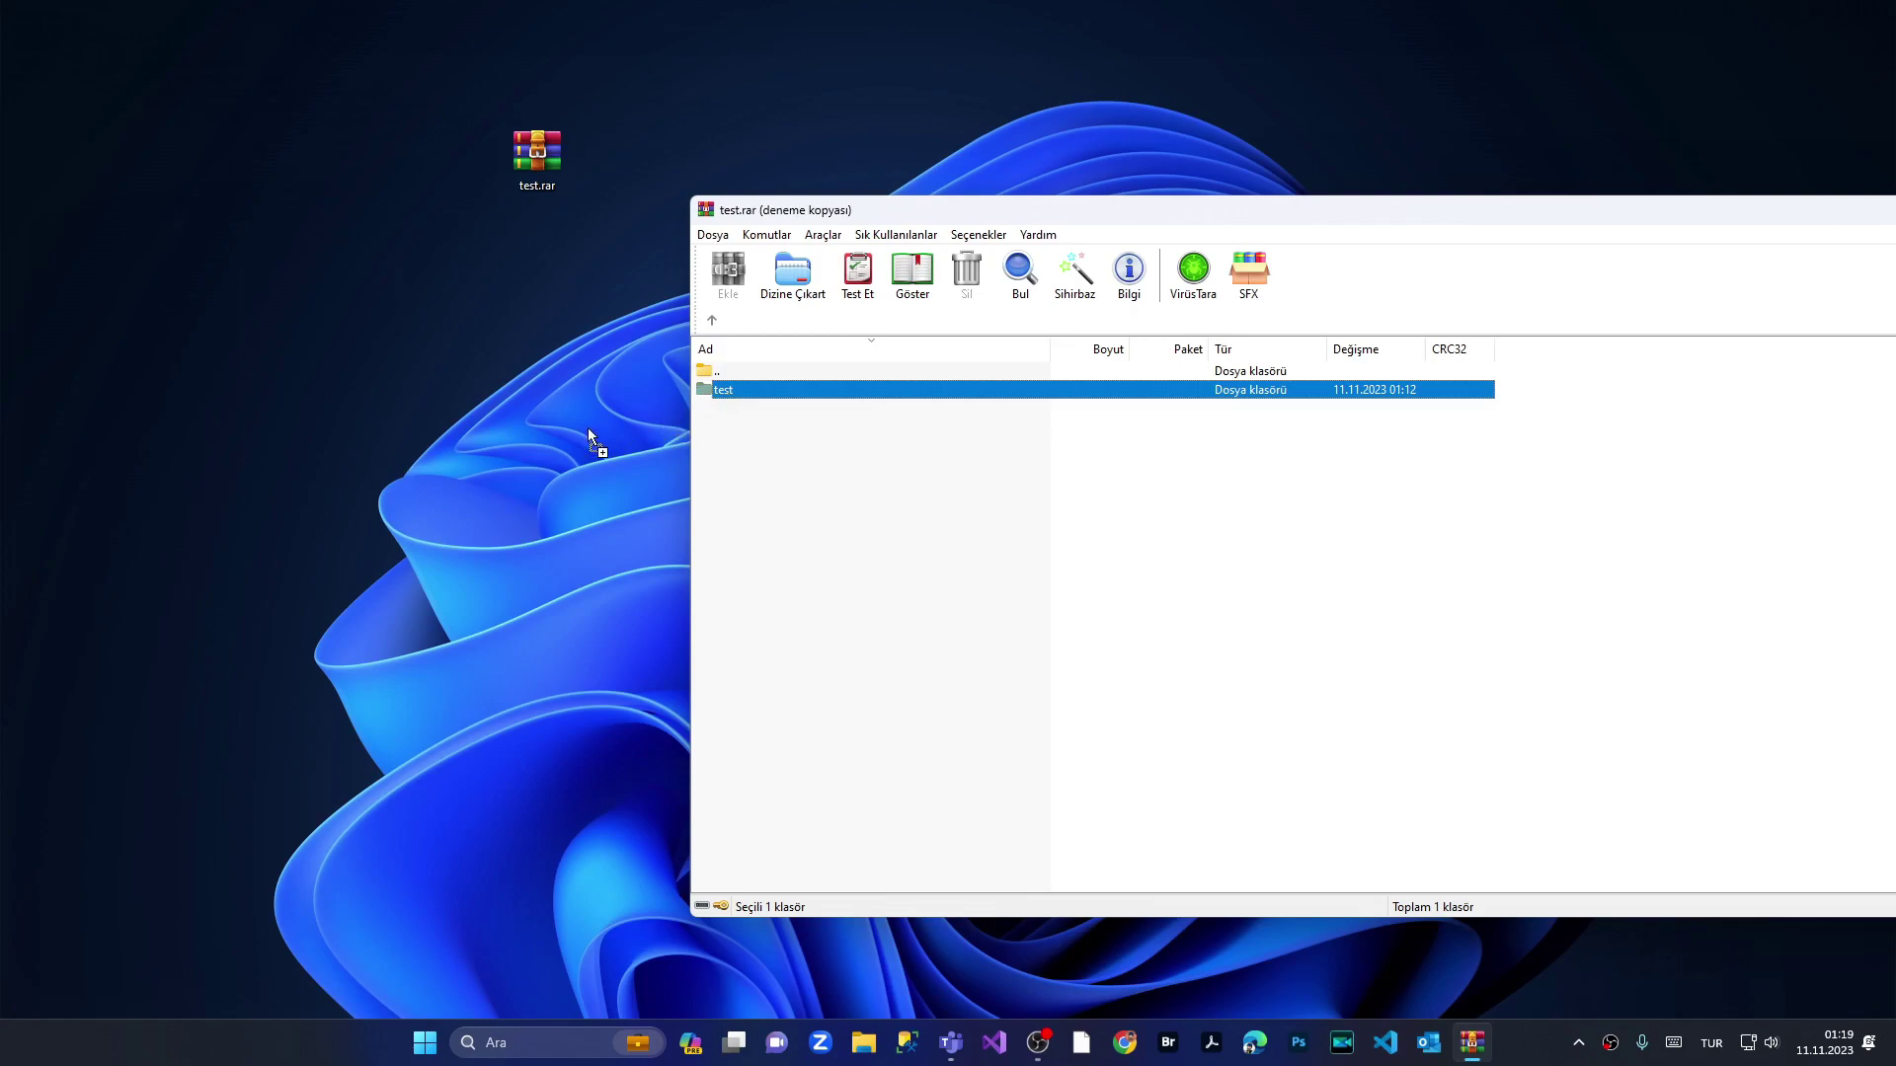
pyautogui.moveTo(329, 379); pyautogui.dragTo(331, 379)
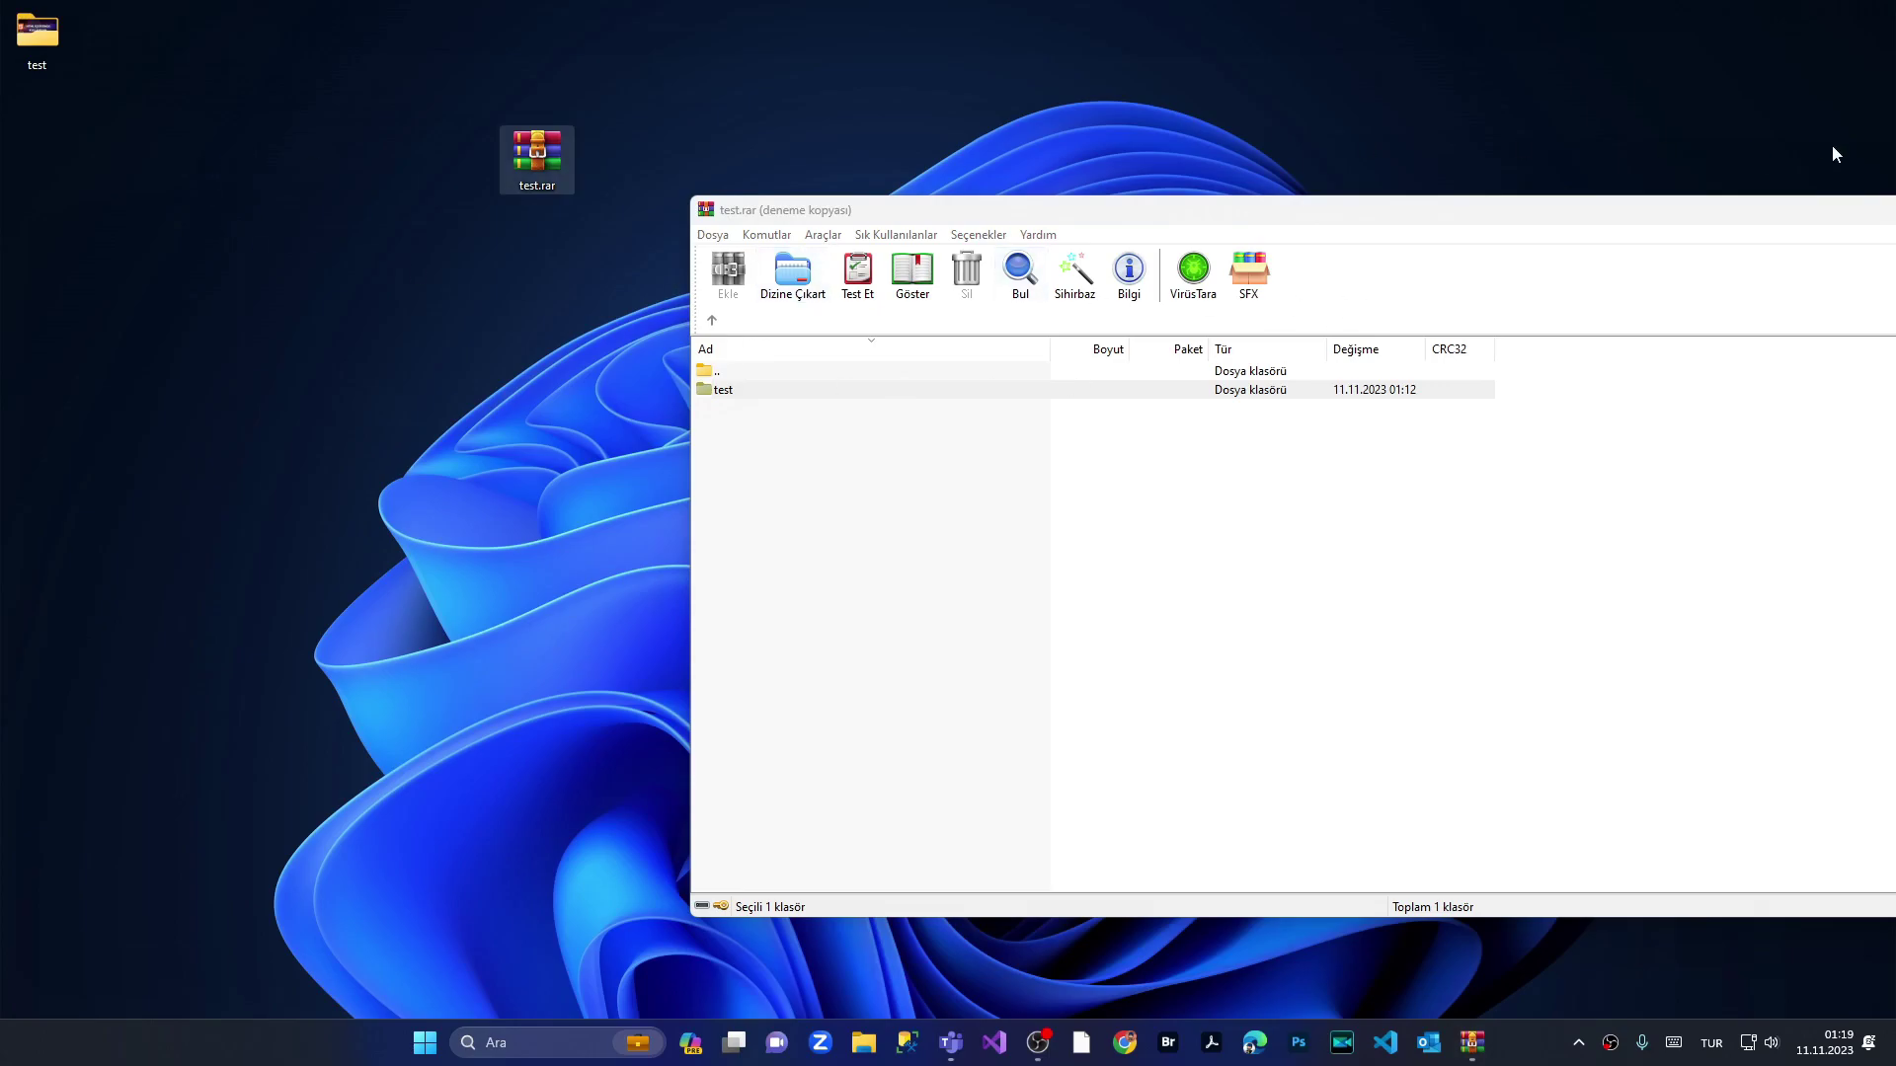
# Step: Close the WinRAR window and open the extracted test folder
pyautogui.moveTo(1690, 219); pyautogui.dragTo(906, 211)
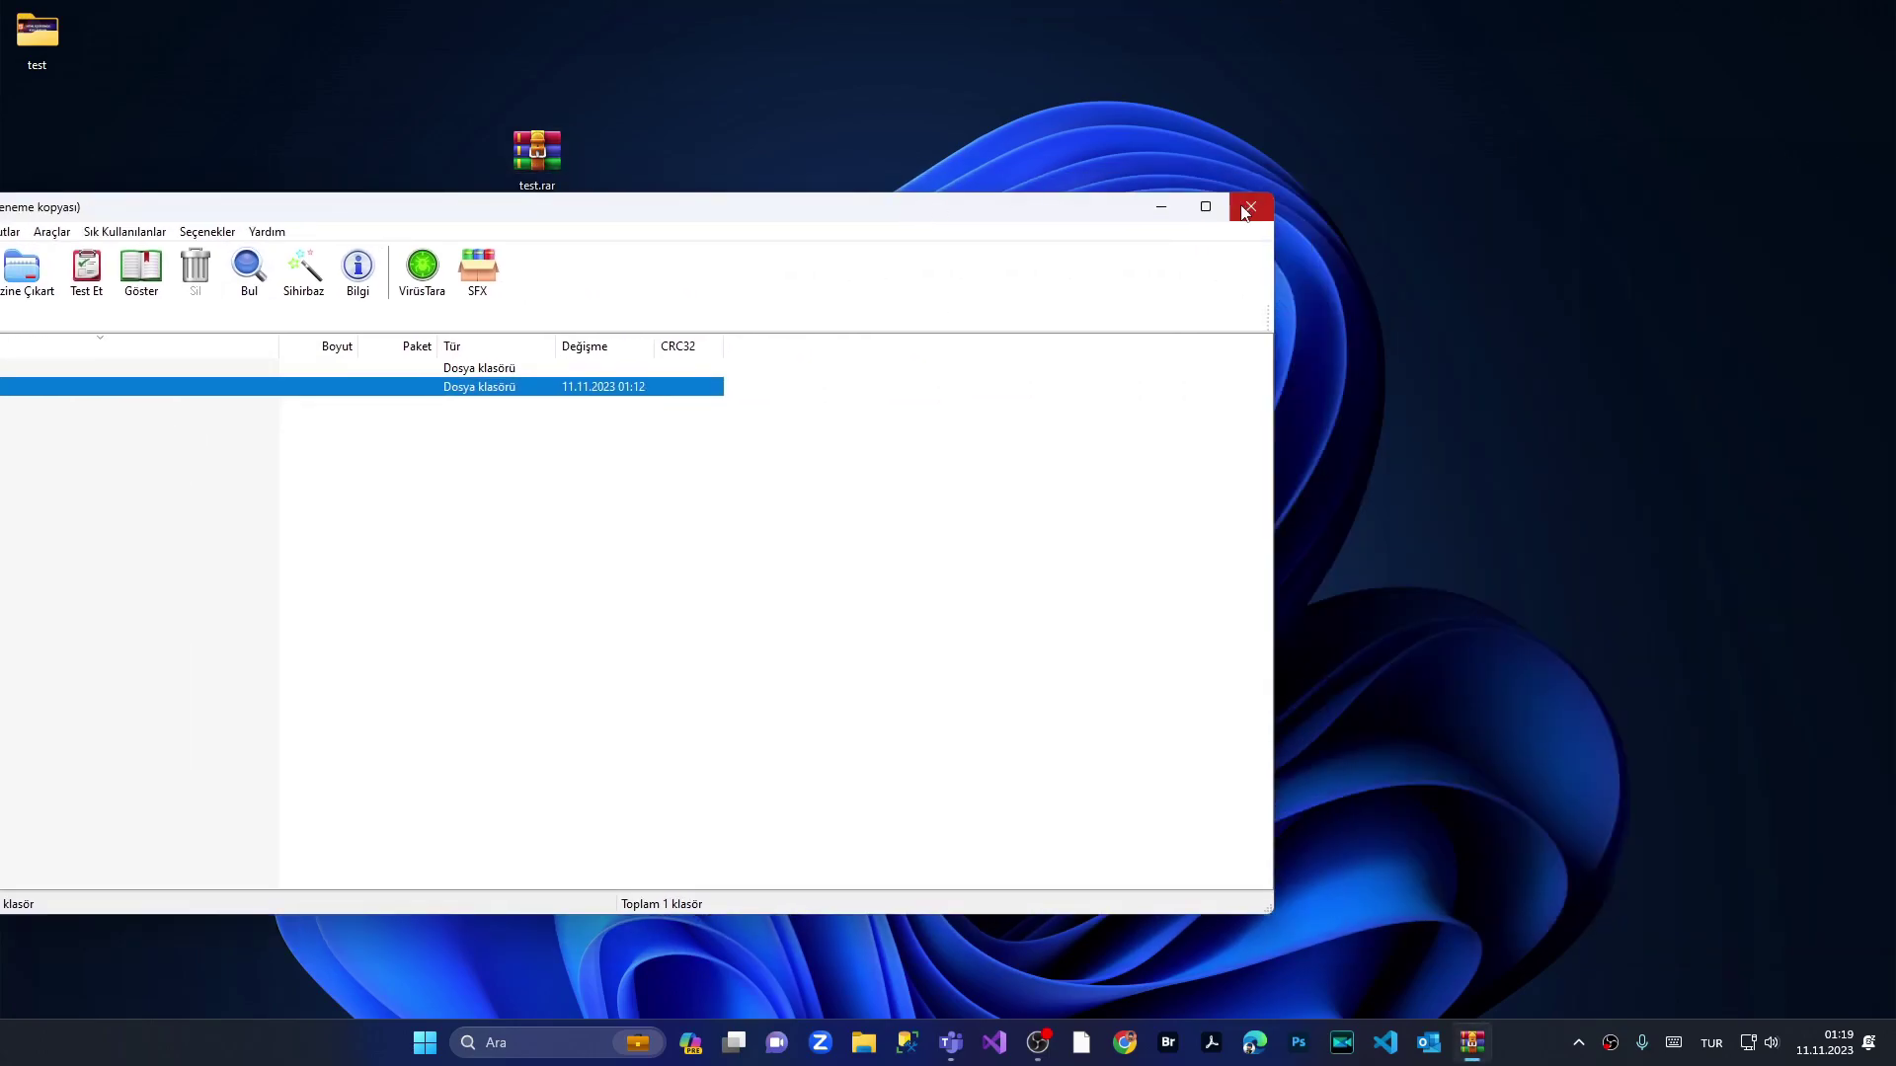
pyautogui.click(1252, 202)
pyautogui.doubleClick(30, 40)
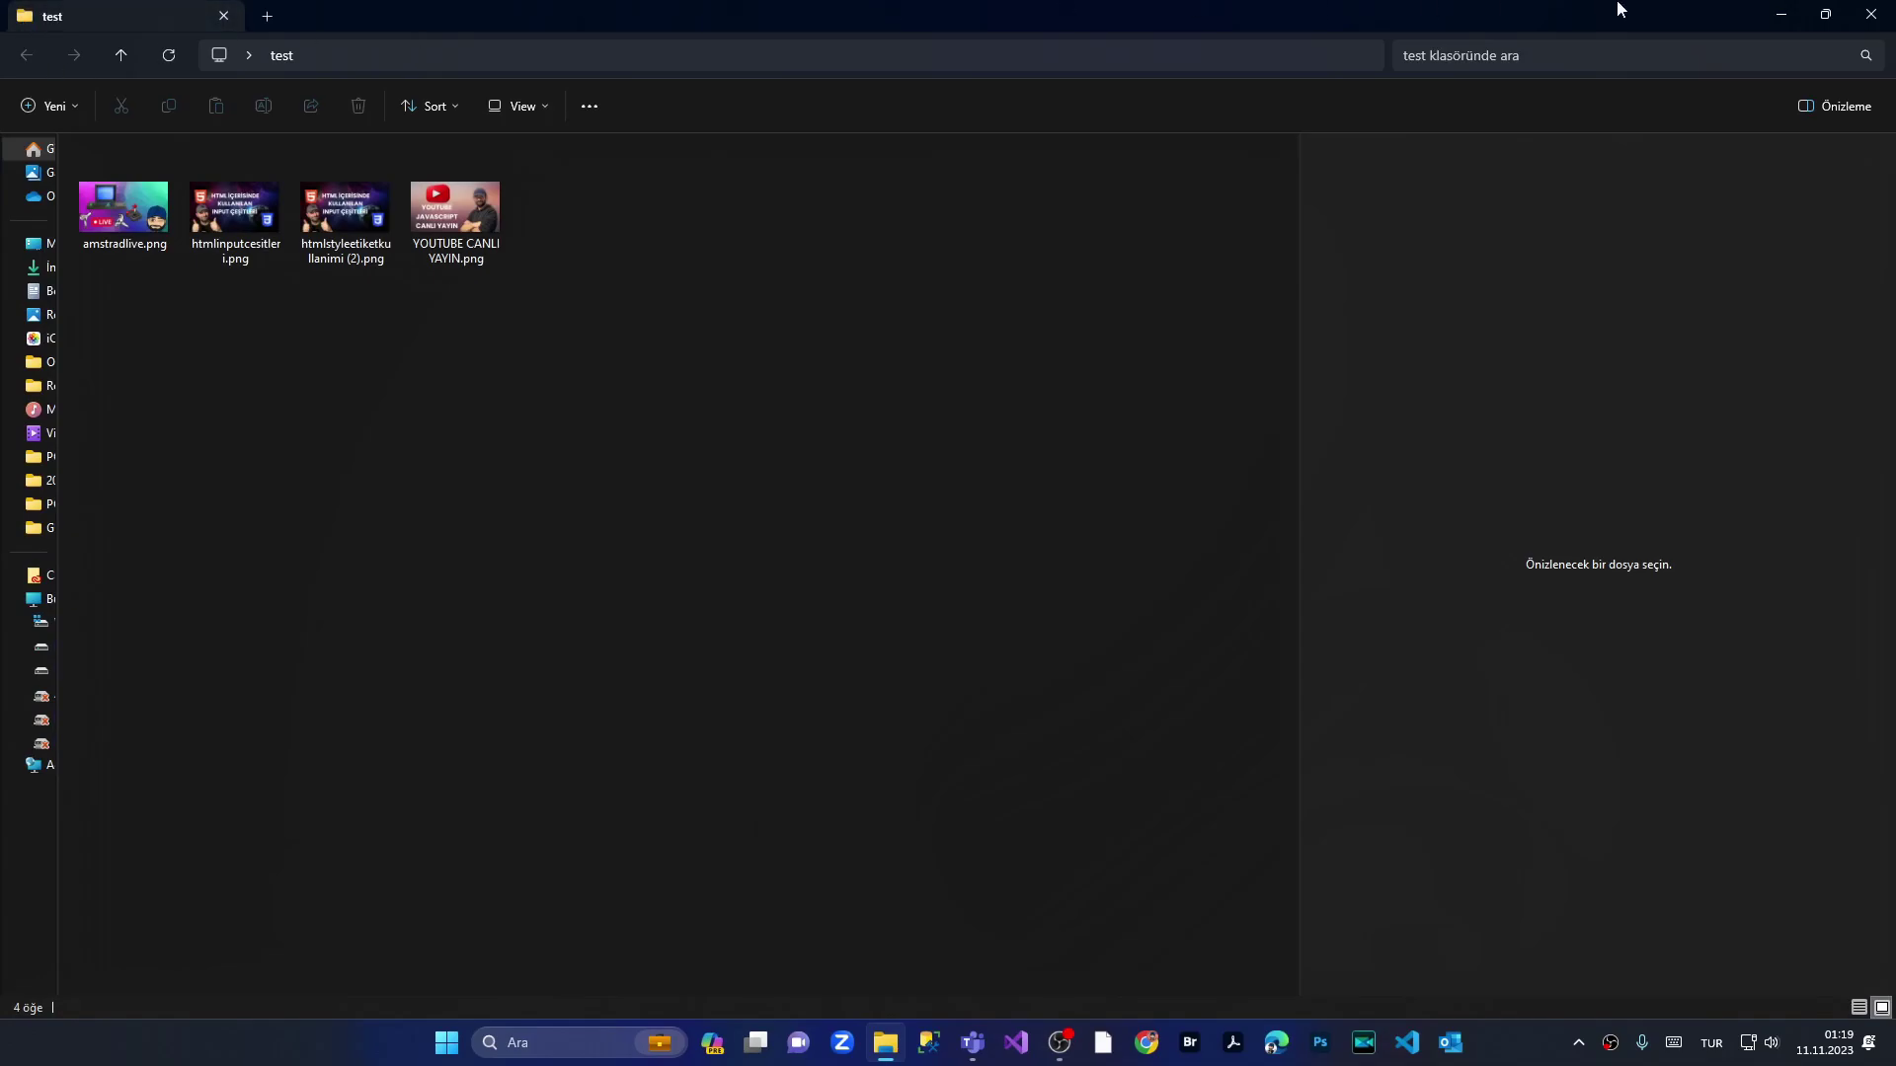
# Step: Close the Explorer window showing the four PNGs and delete test.rar from the desktop
pyautogui.click(1870, 14)
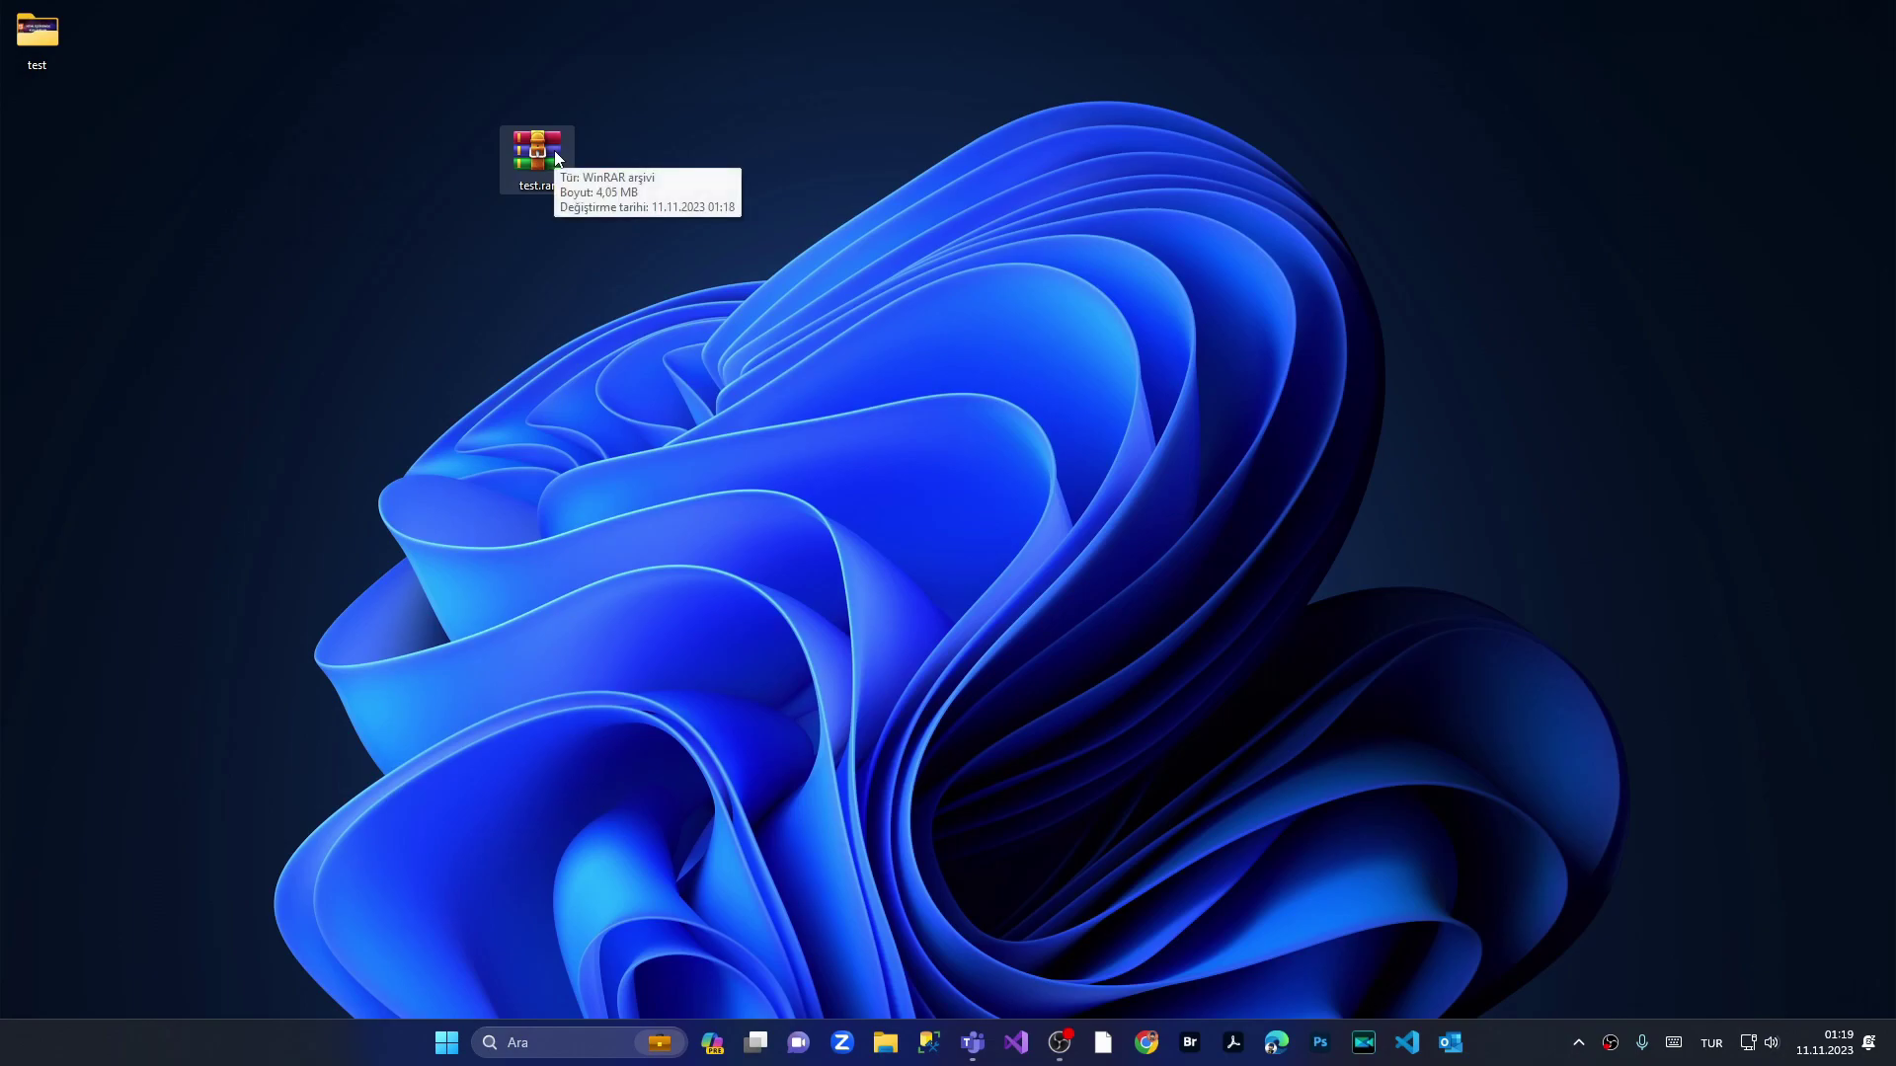
pyautogui.press('Delete')
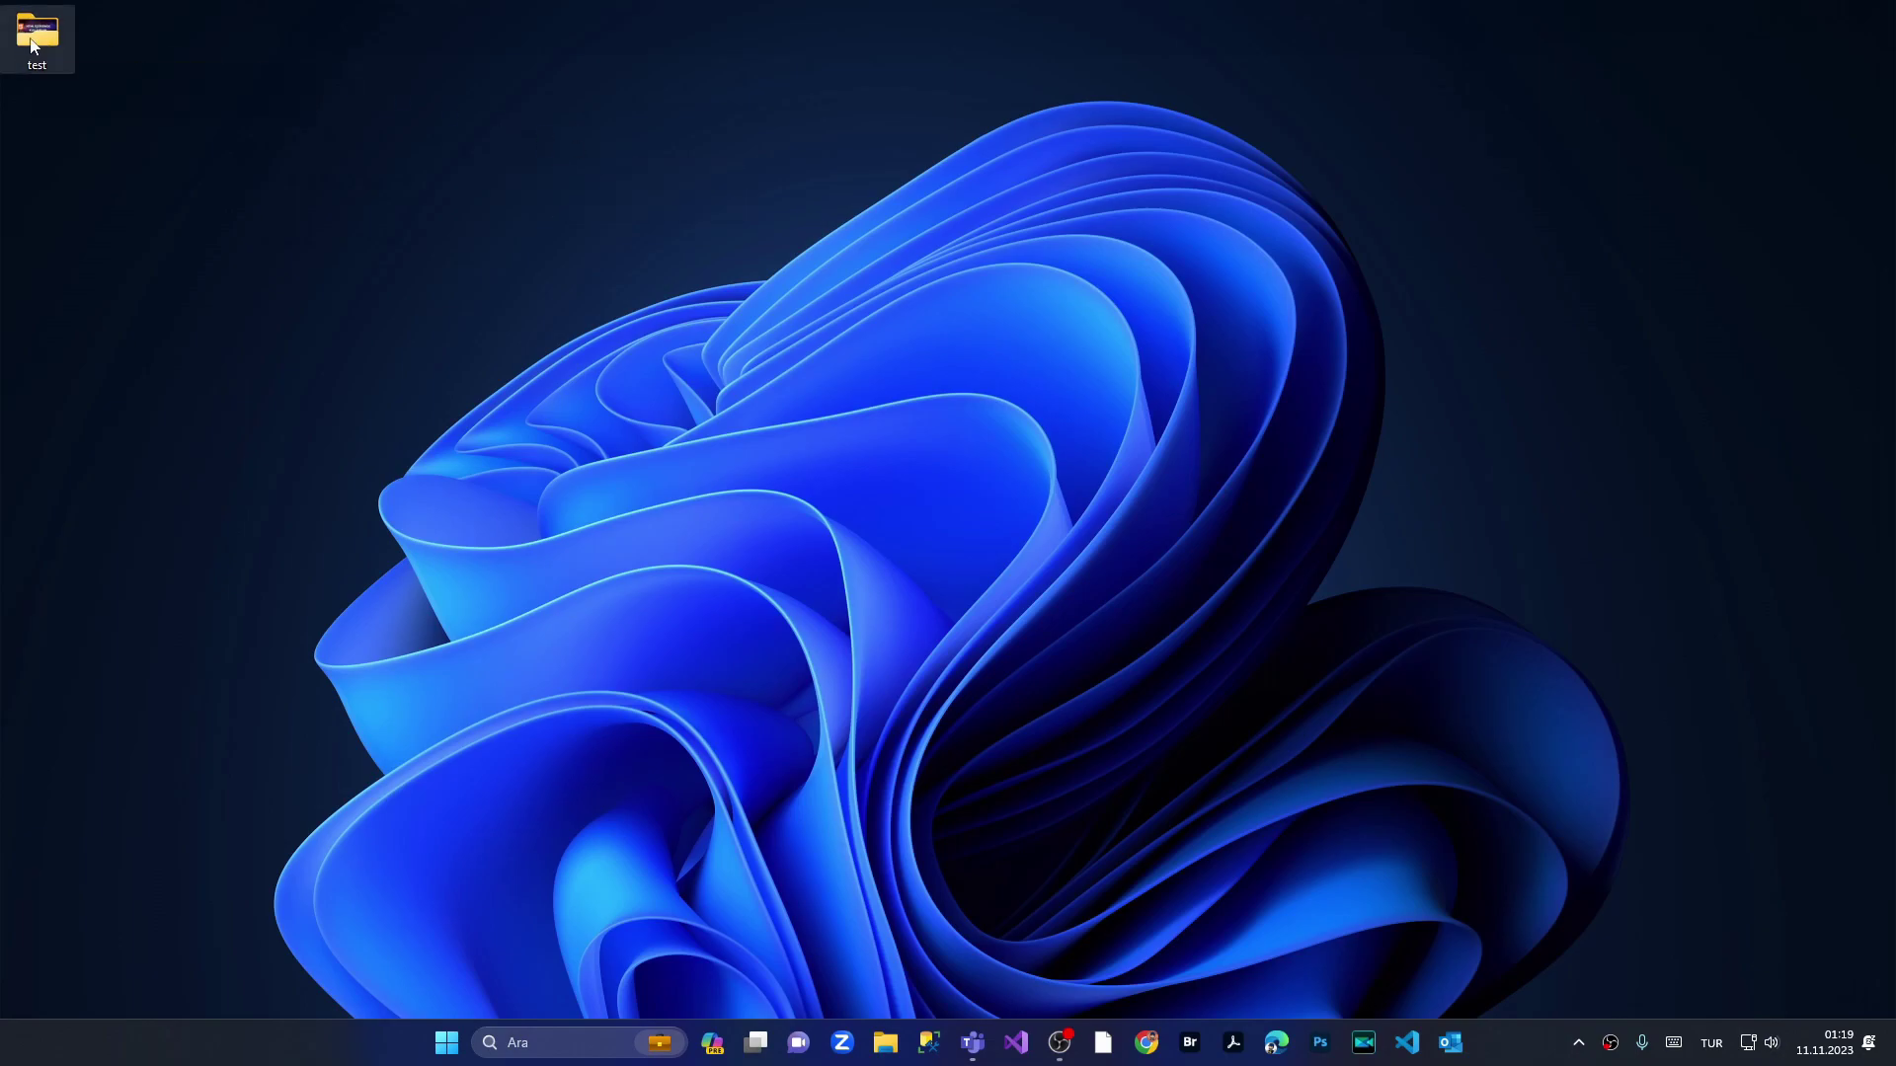
# Step: Open WinRAR's add-to-archive dialog for the test folder via Show more options
pyautogui.rightClick(32, 45)
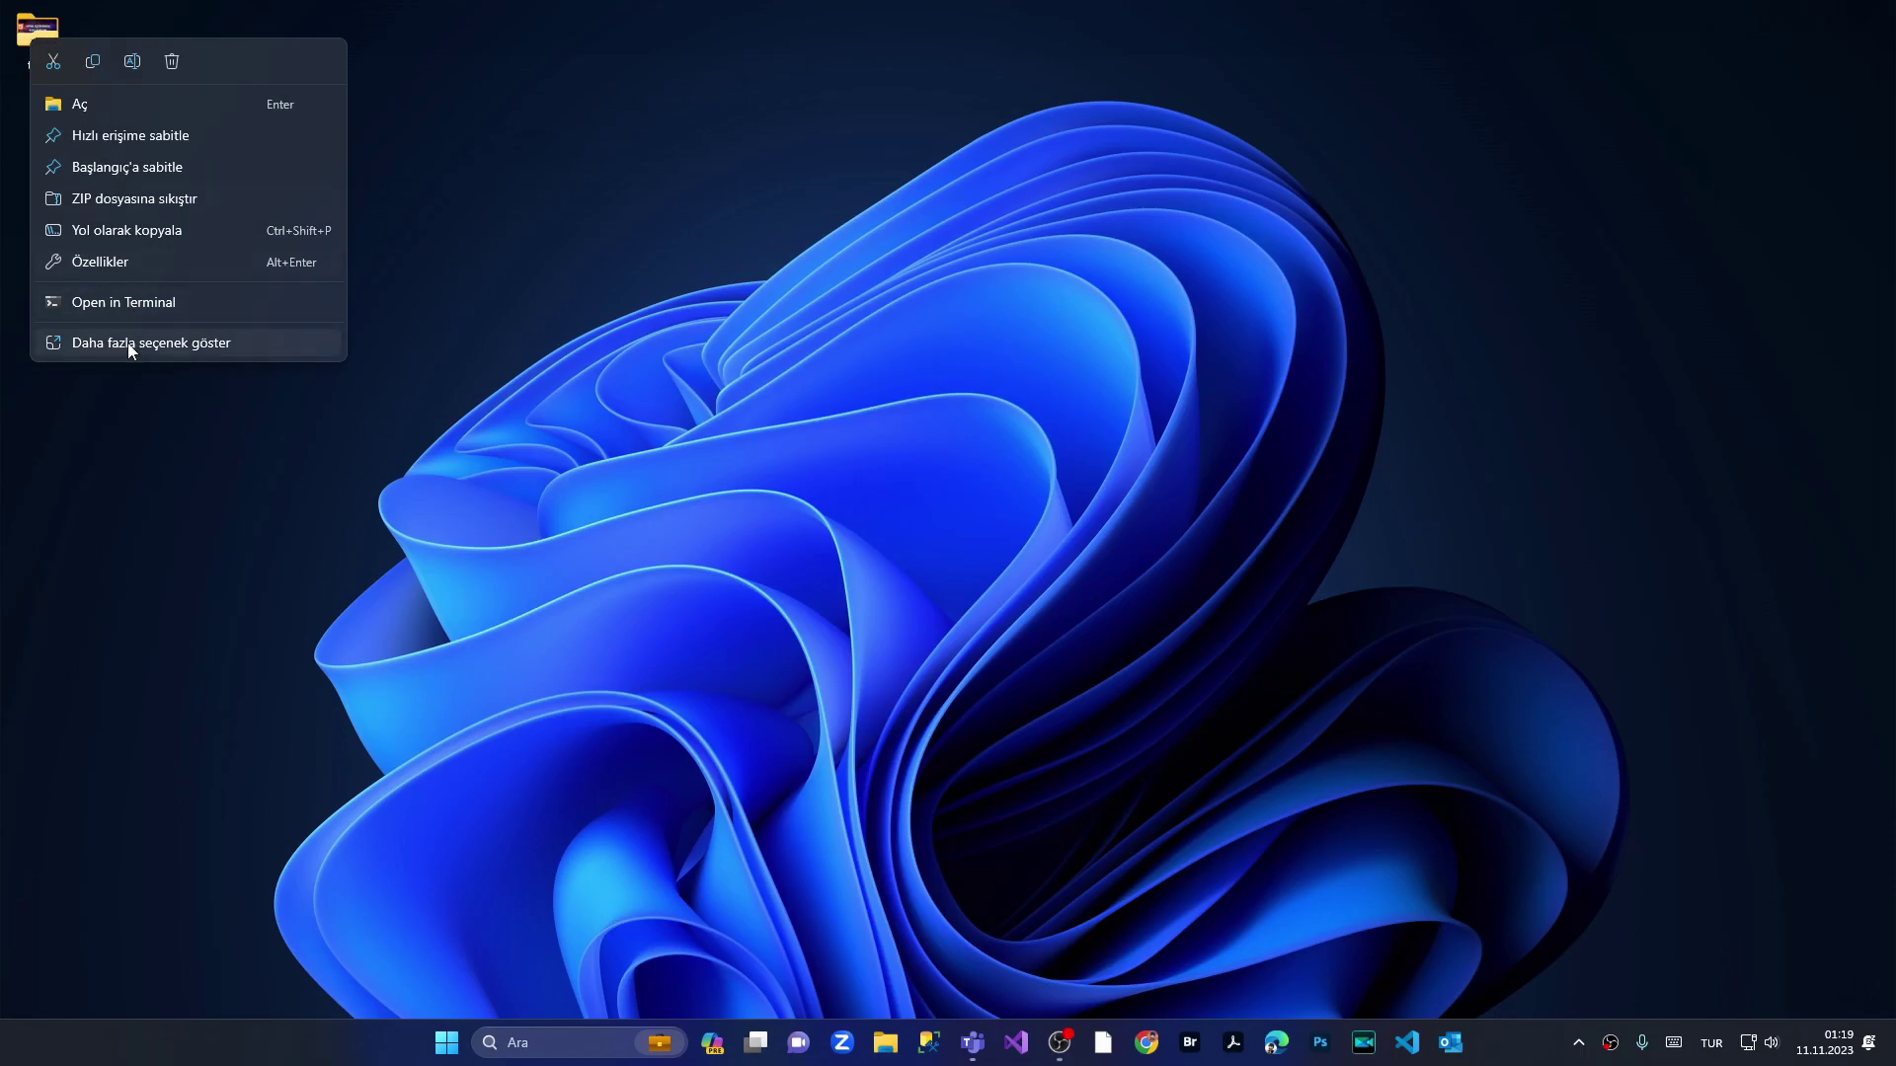
pyautogui.click(127, 341)
pyautogui.click(99, 450)
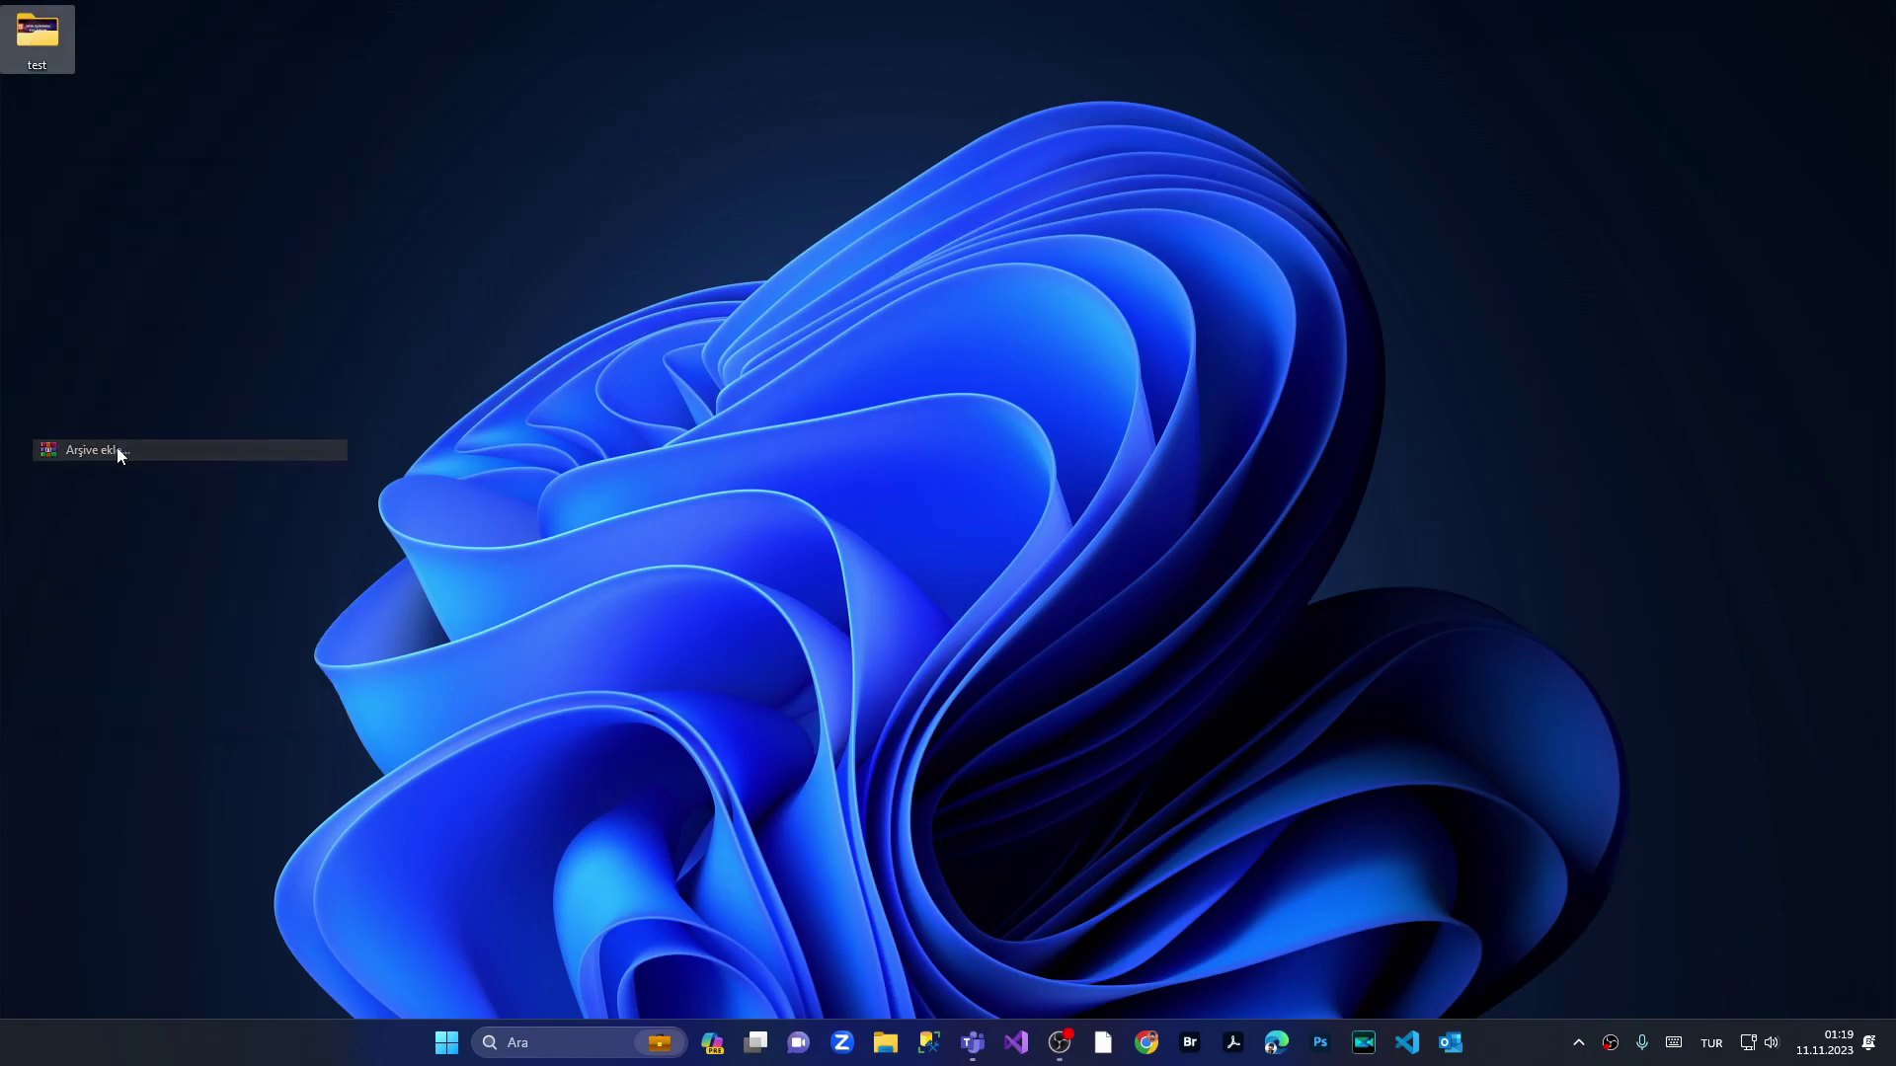
# Step: Enable delete-originals and lock archive, set a confirmed password with encrypted file names, and create test.rar
pyautogui.click(999, 496)
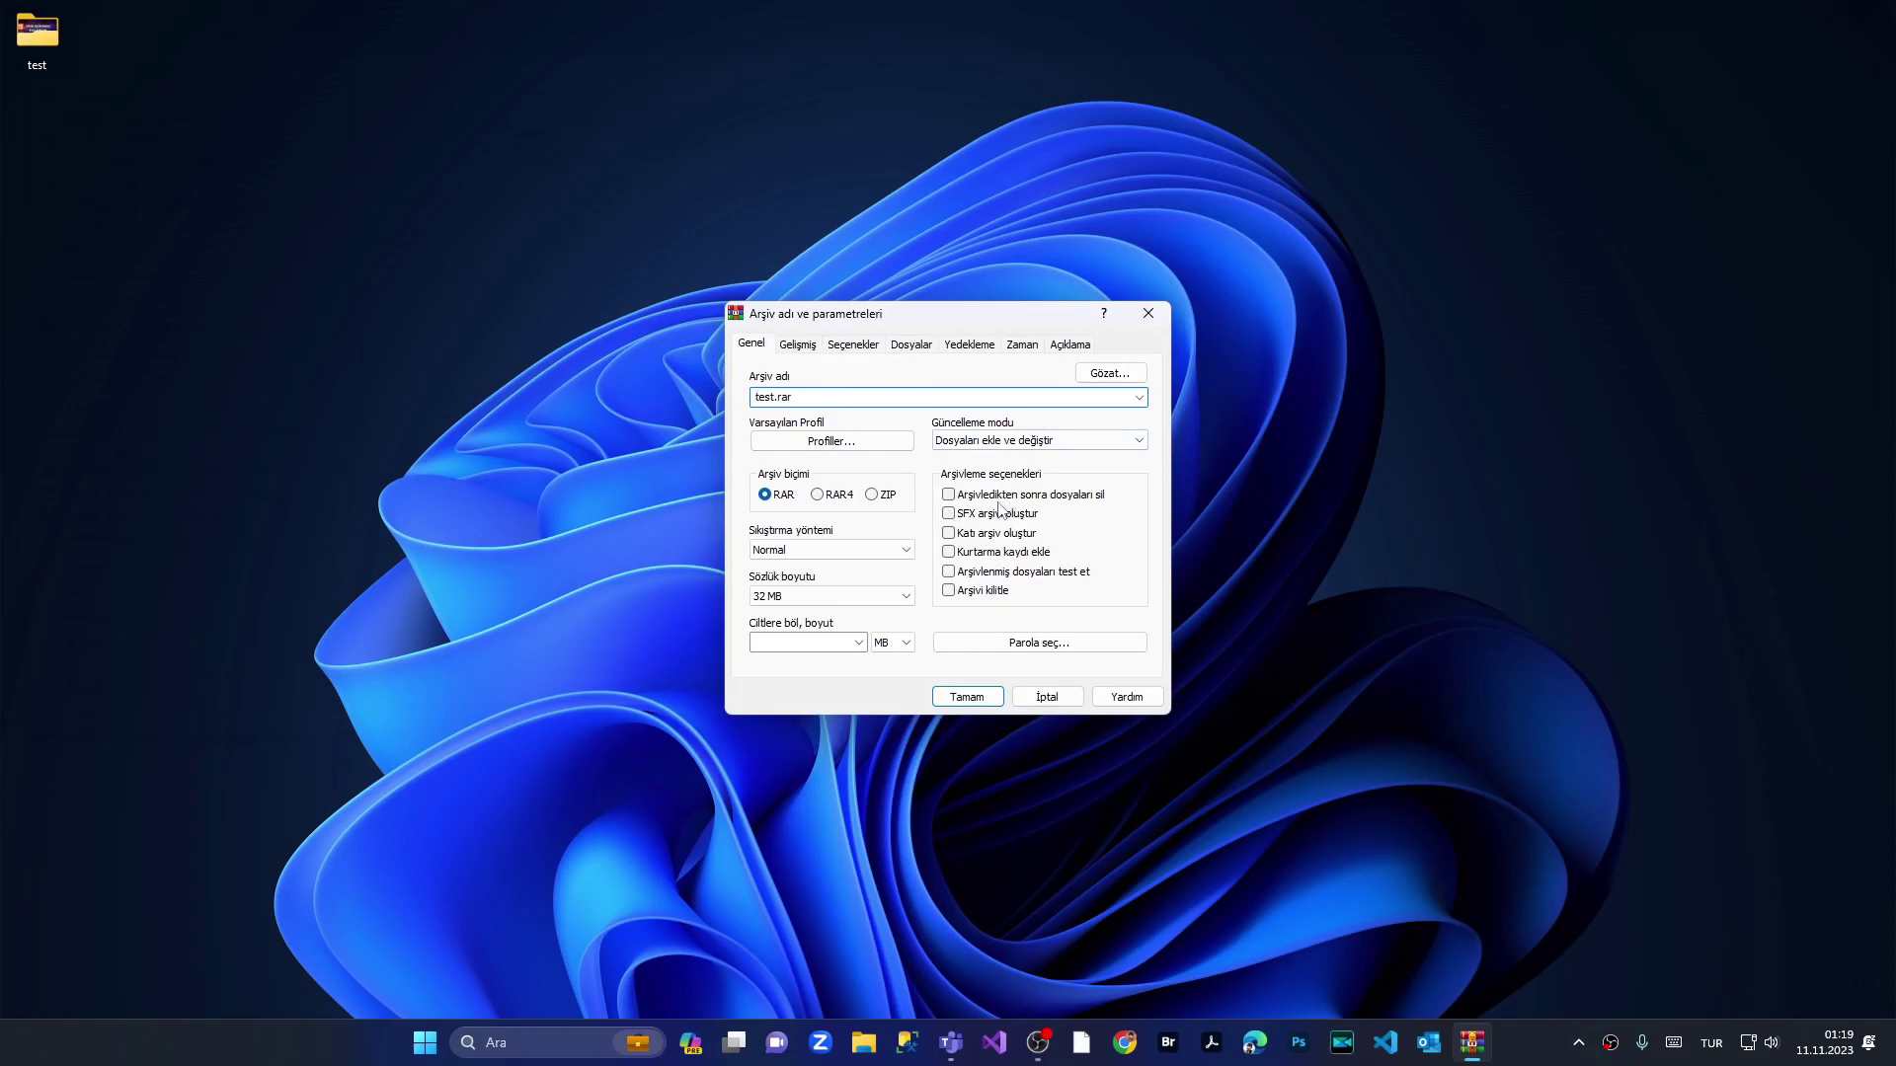
pyautogui.click(950, 590)
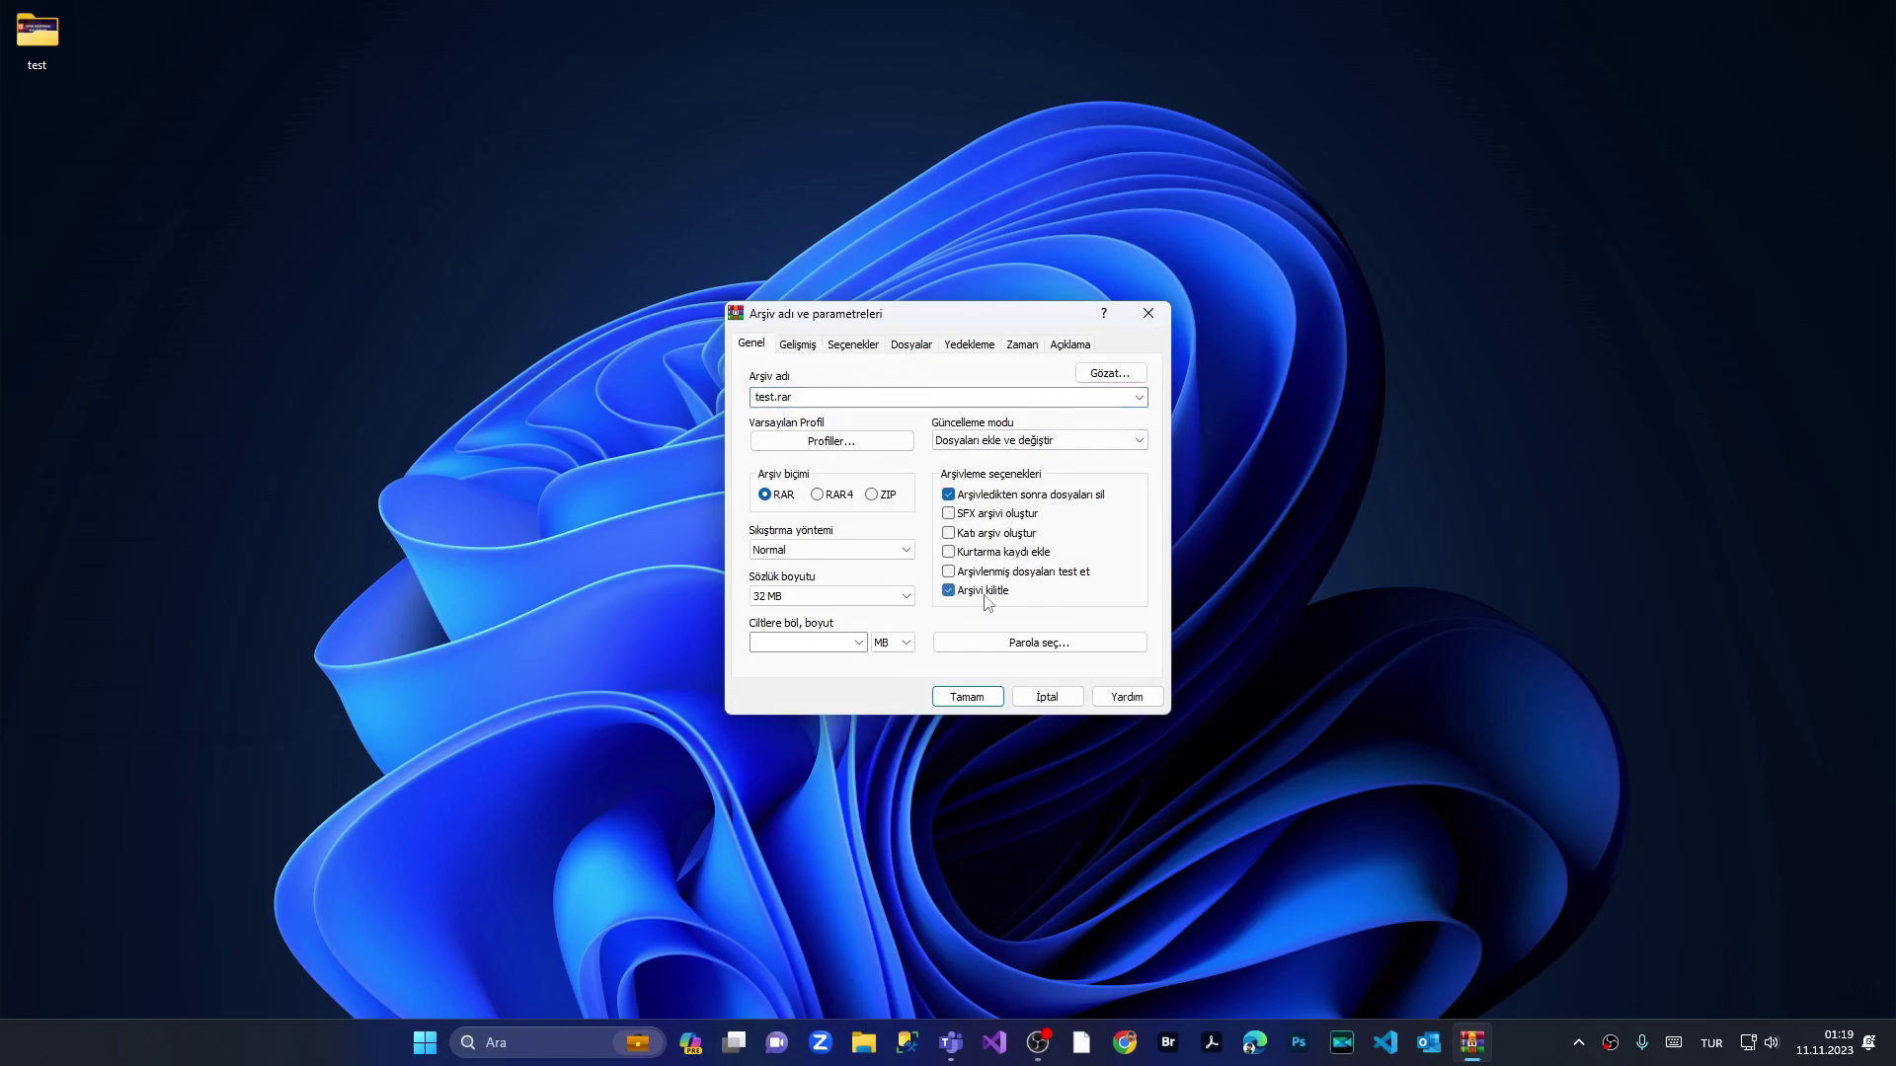
pyautogui.click(999, 643)
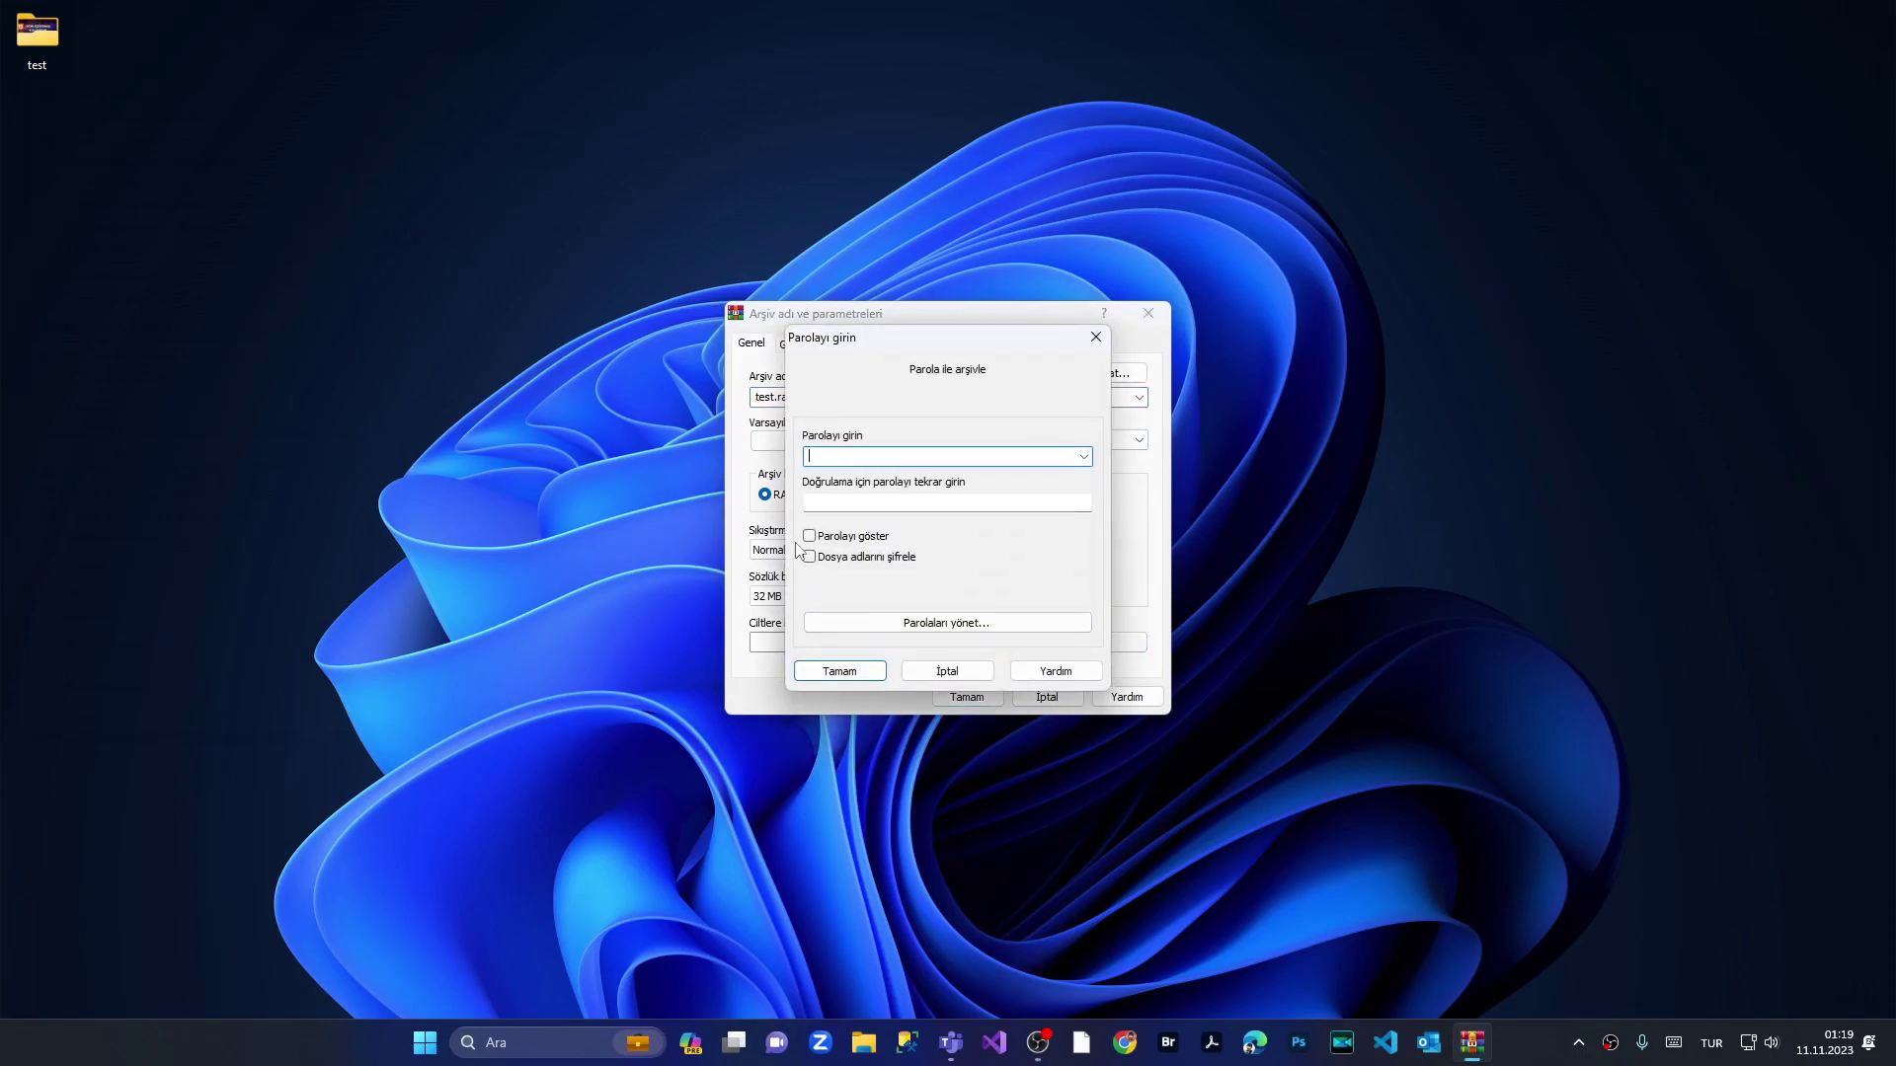
pyautogui.click(834, 501)
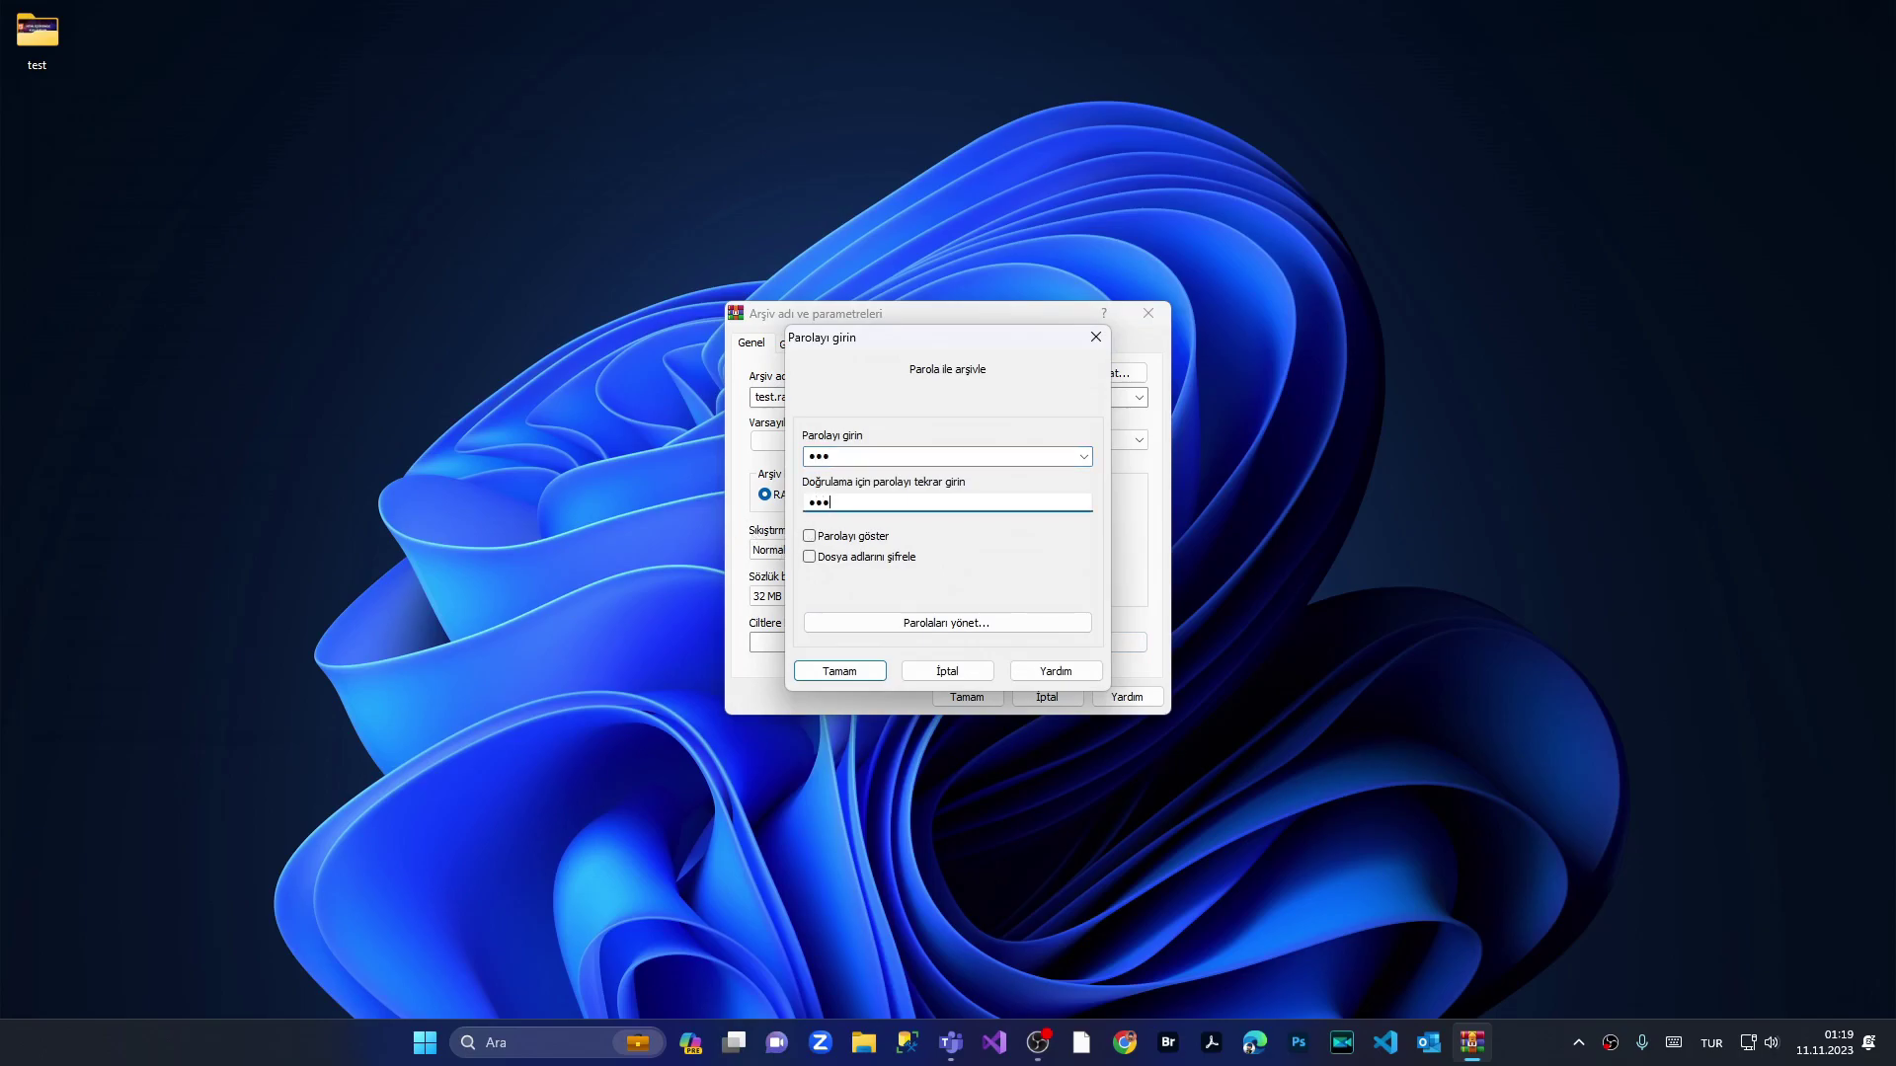
pyautogui.click(856, 562)
pyautogui.click(837, 672)
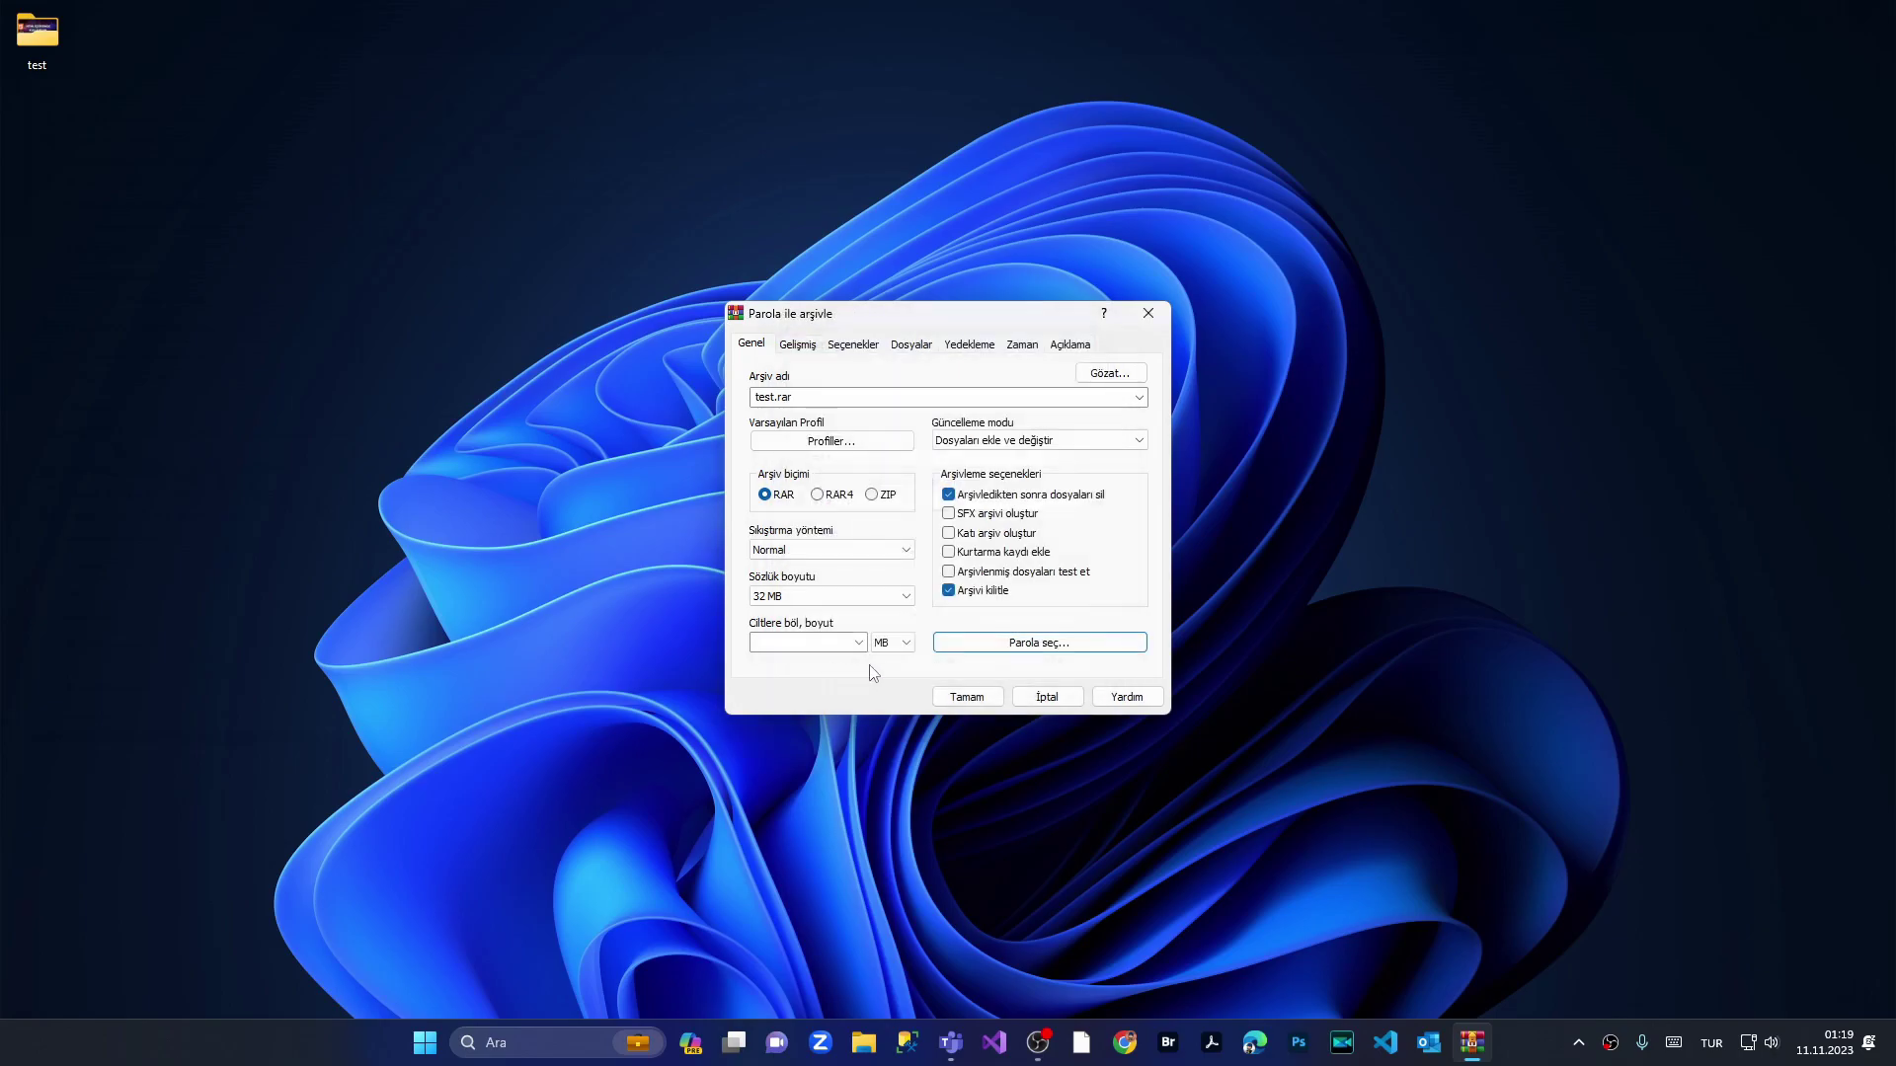
pyautogui.click(963, 697)
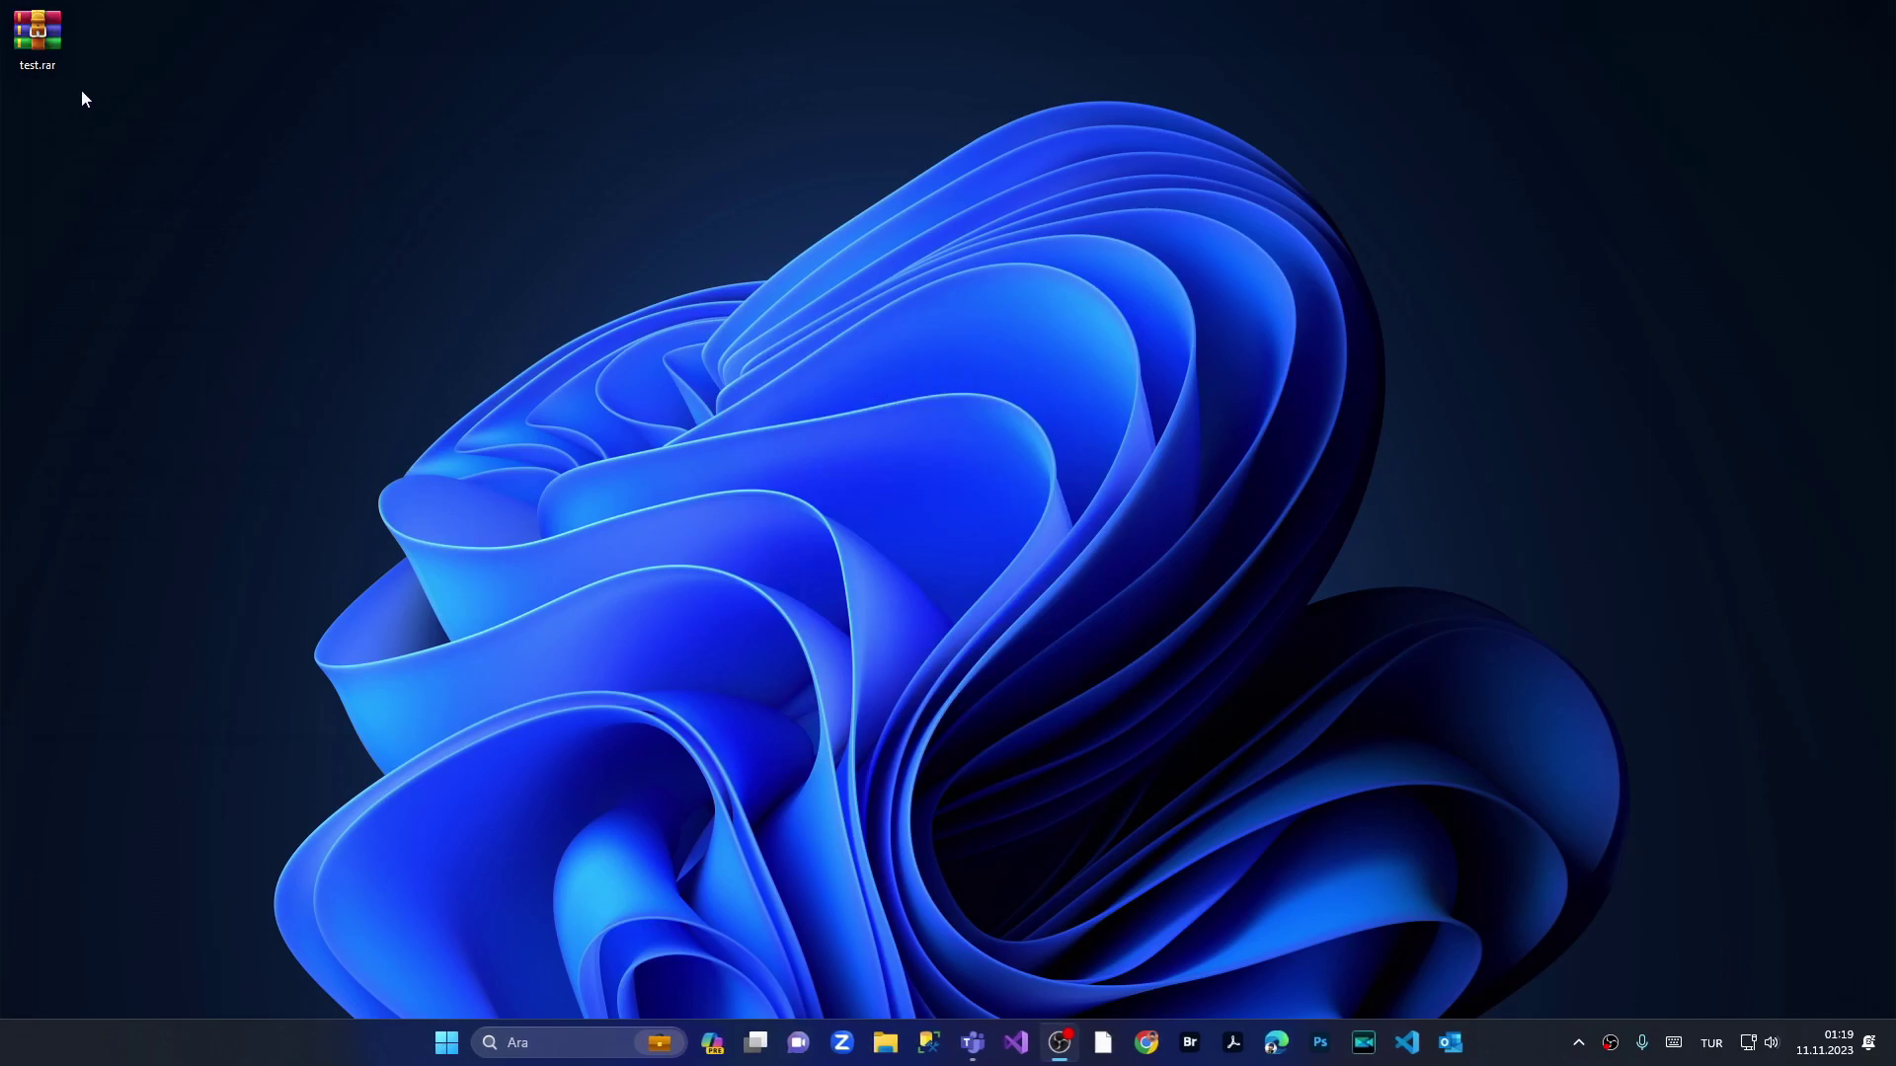
# Step: Open test.rar with the archive password and dismiss the licence reminder
pyautogui.moveTo(361, 108); pyautogui.dragTo(360, 108)
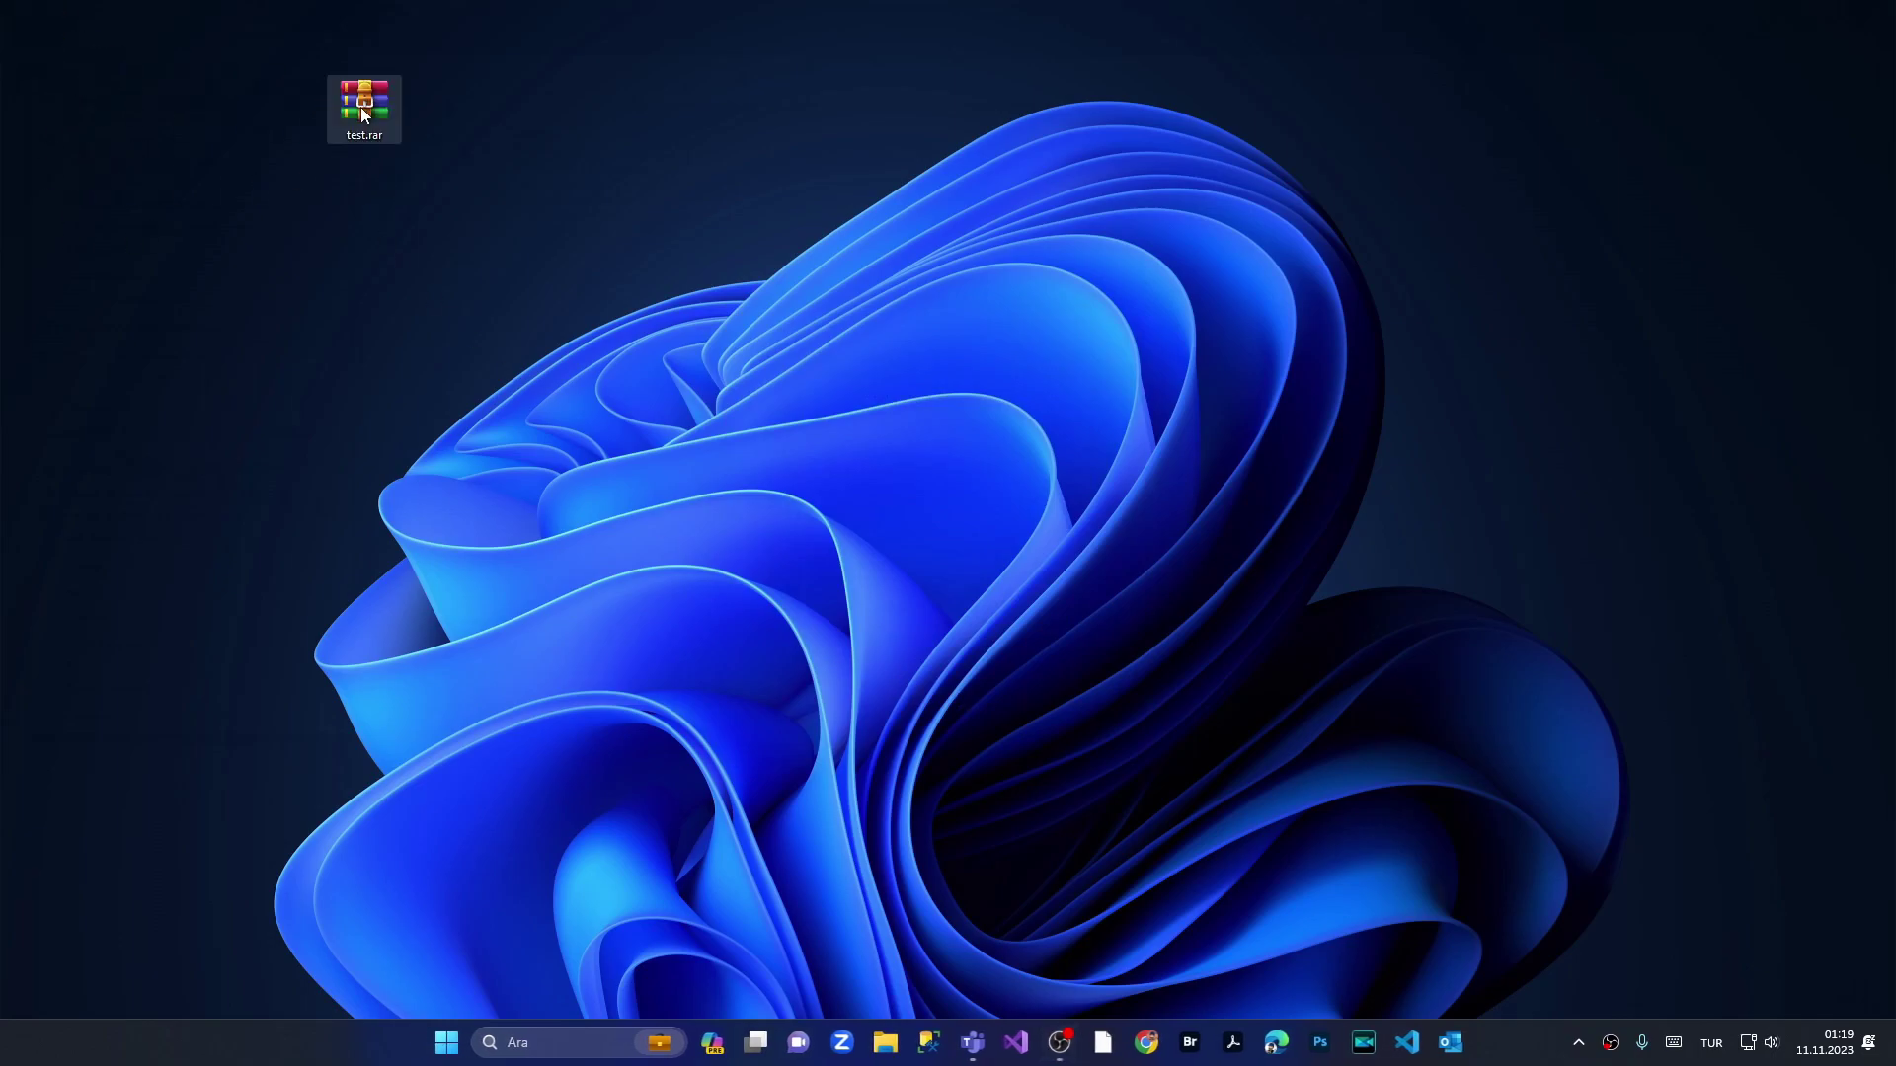
pyautogui.doubleClick(360, 108)
pyautogui.write('123')
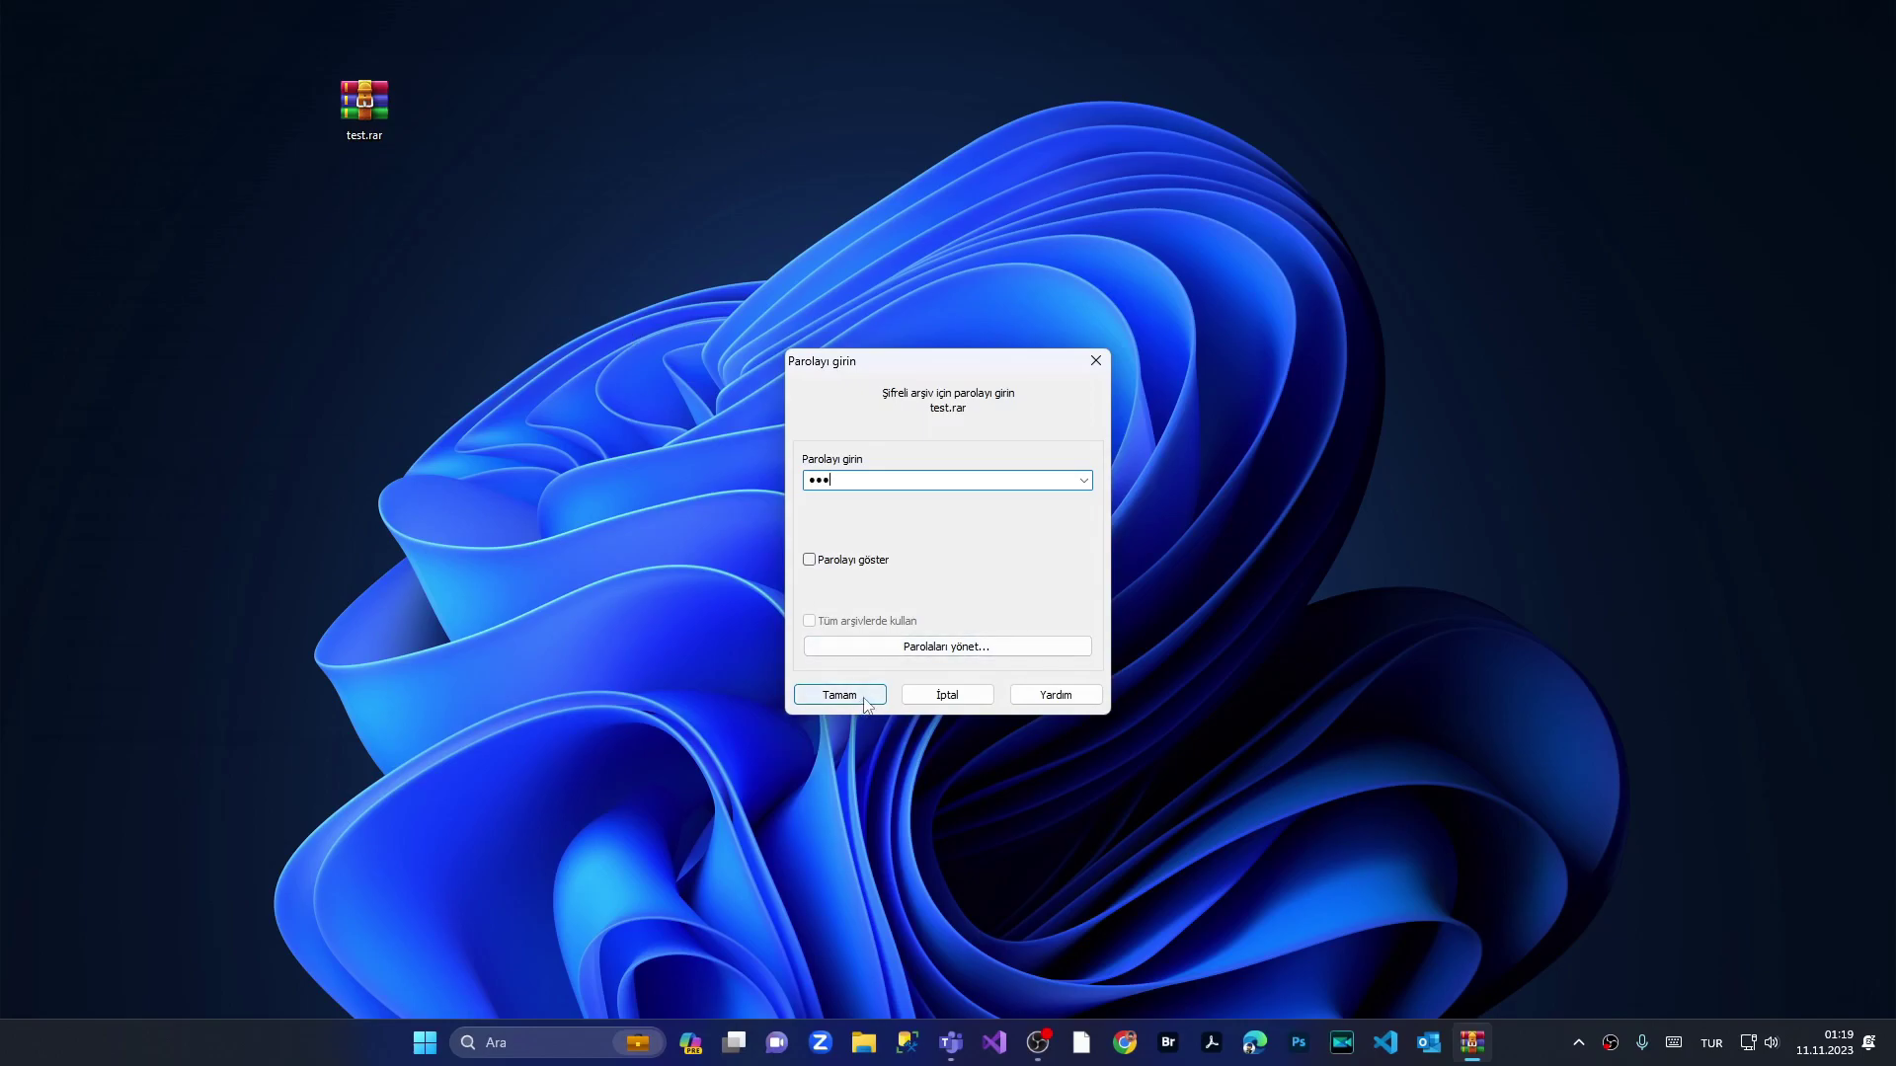
pyautogui.click(861, 696)
pyautogui.click(701, 569)
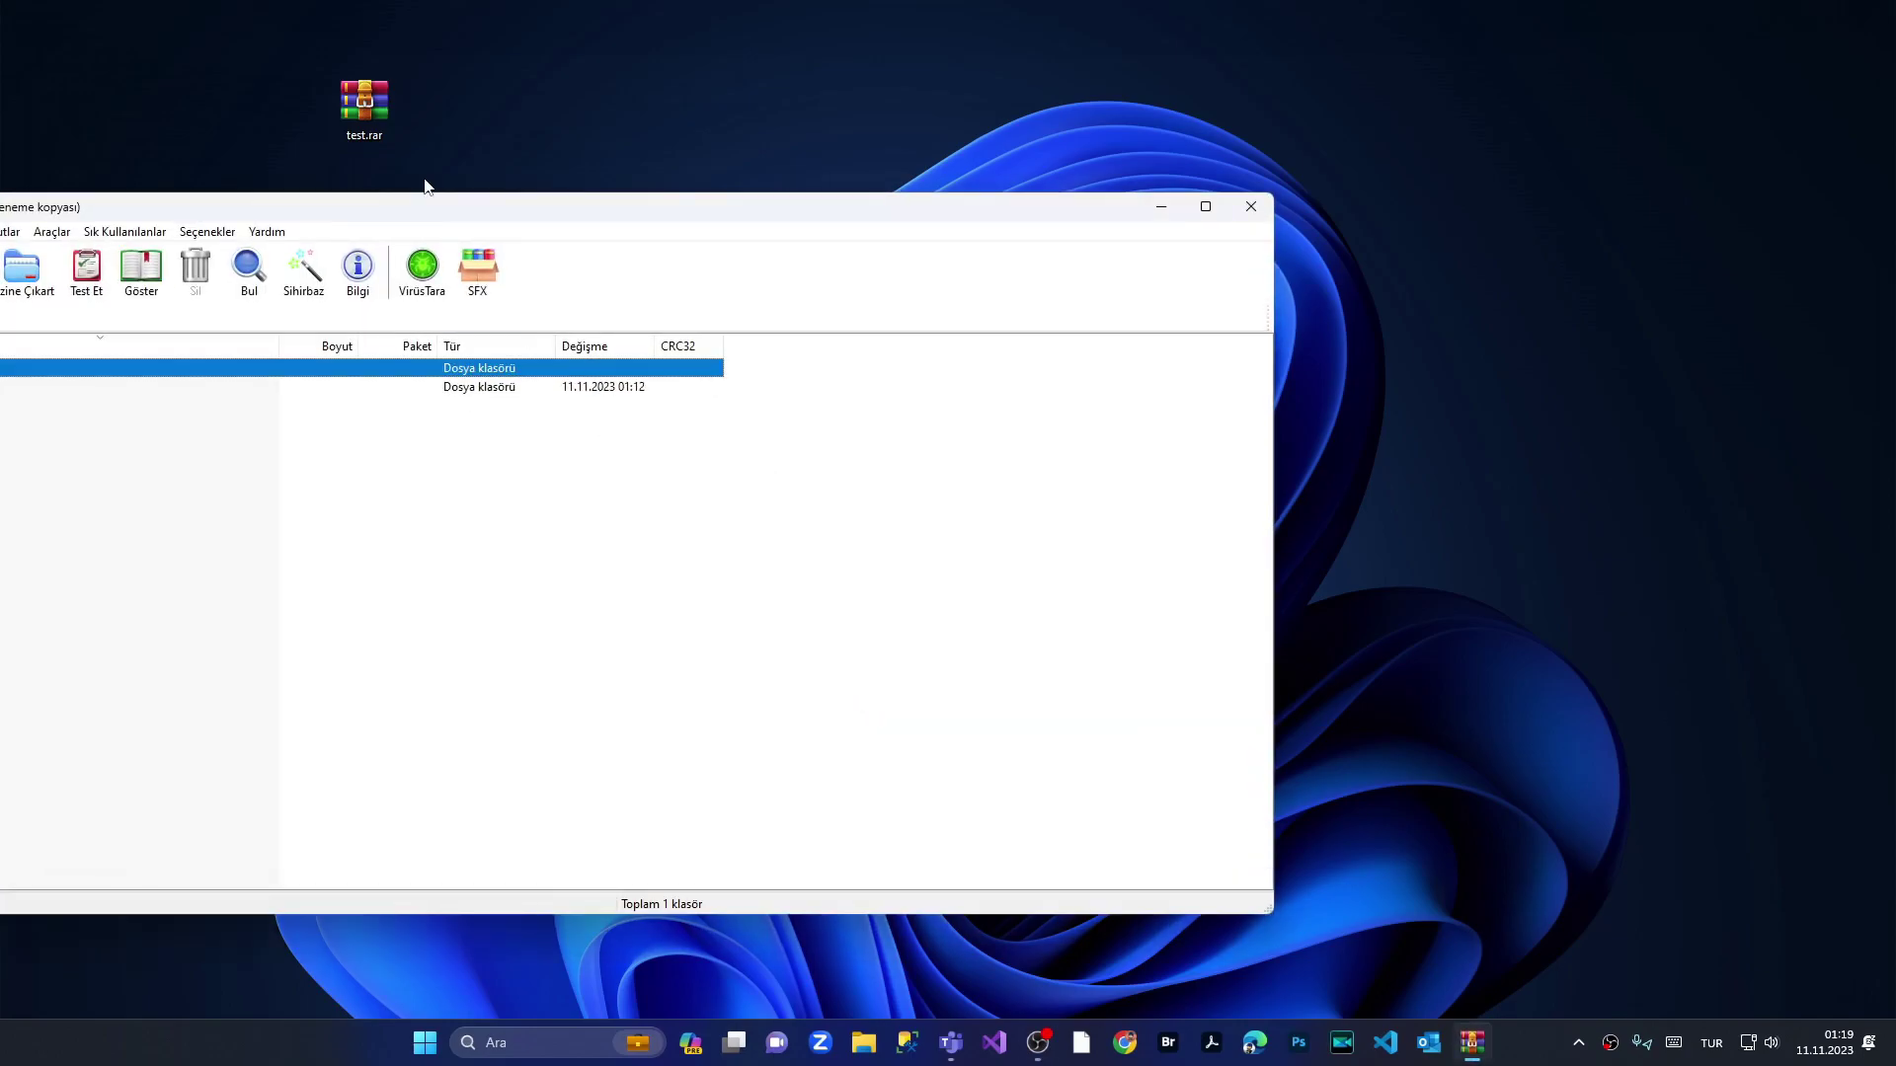
# Step: Resize the archive window, drag the test folder onto the desktop, and close WinRAR
pyautogui.moveTo(412, 194); pyautogui.dragTo(1289, 310)
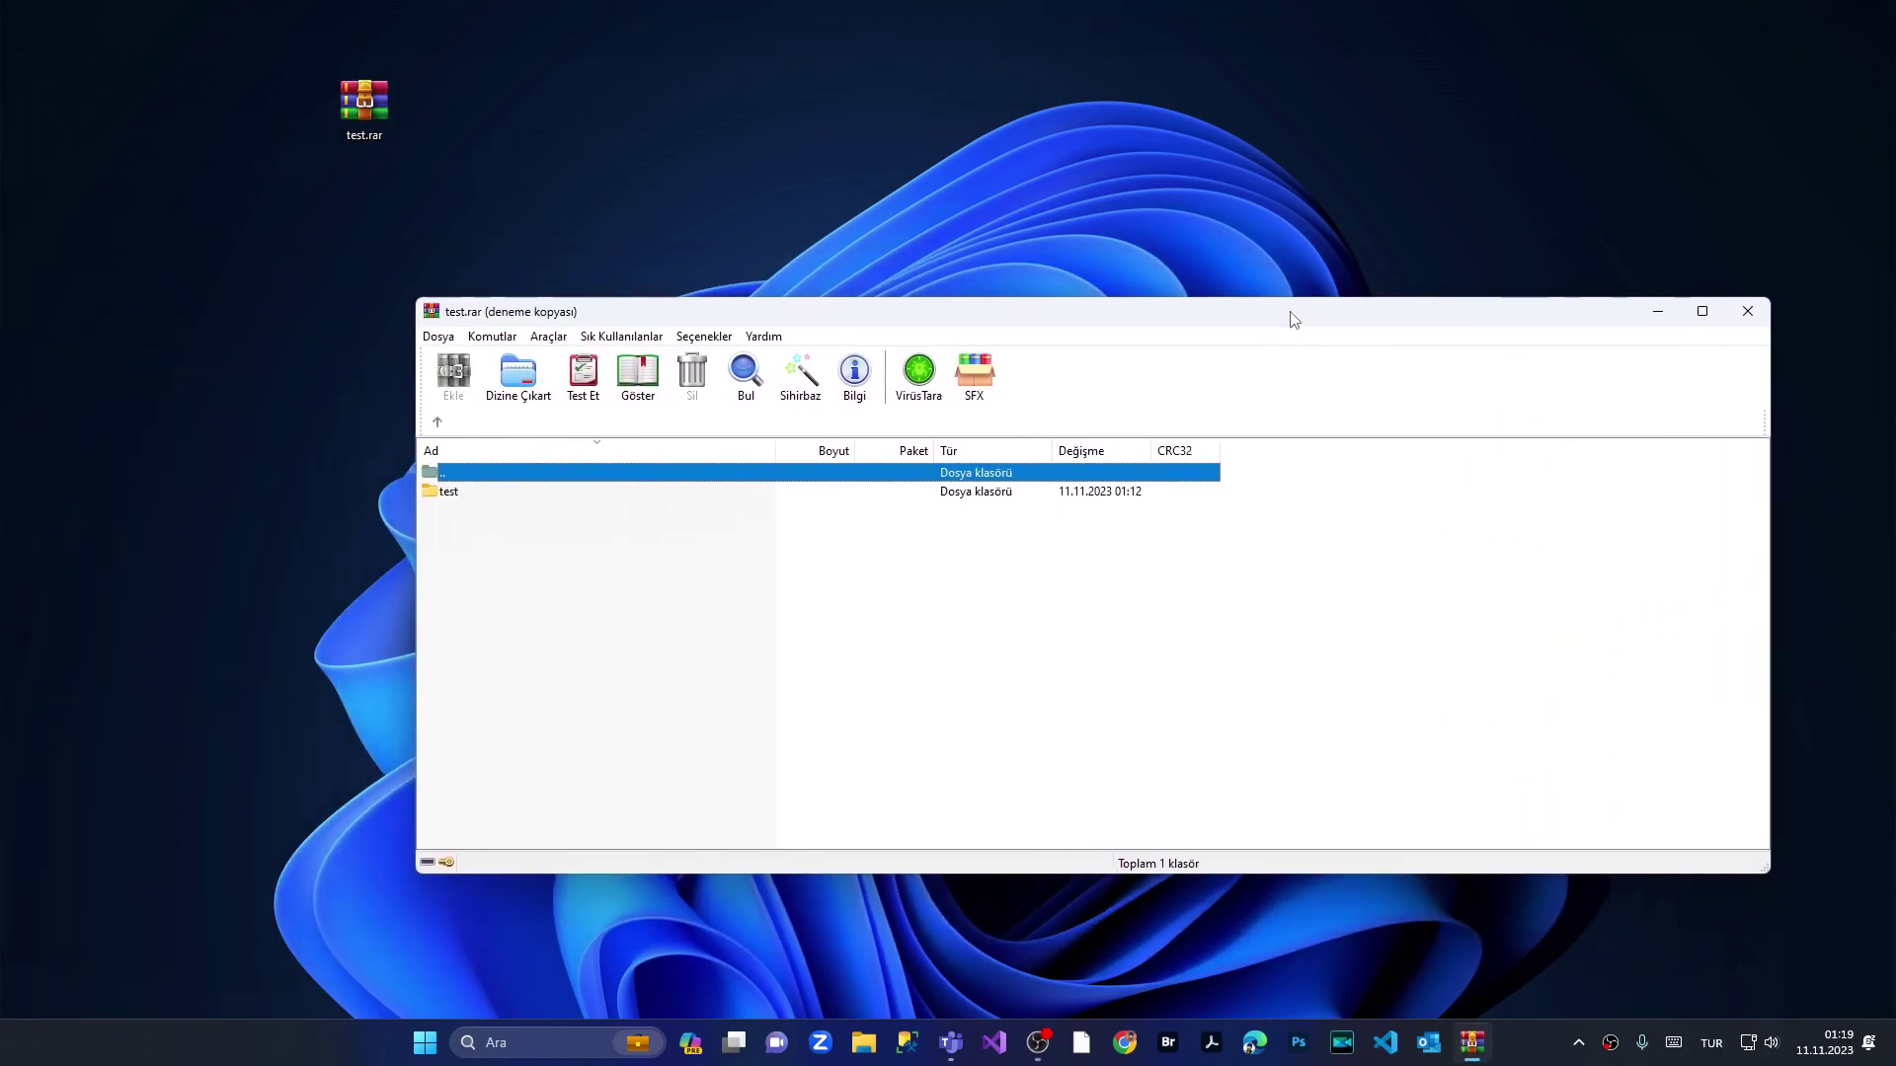
pyautogui.click(449, 492)
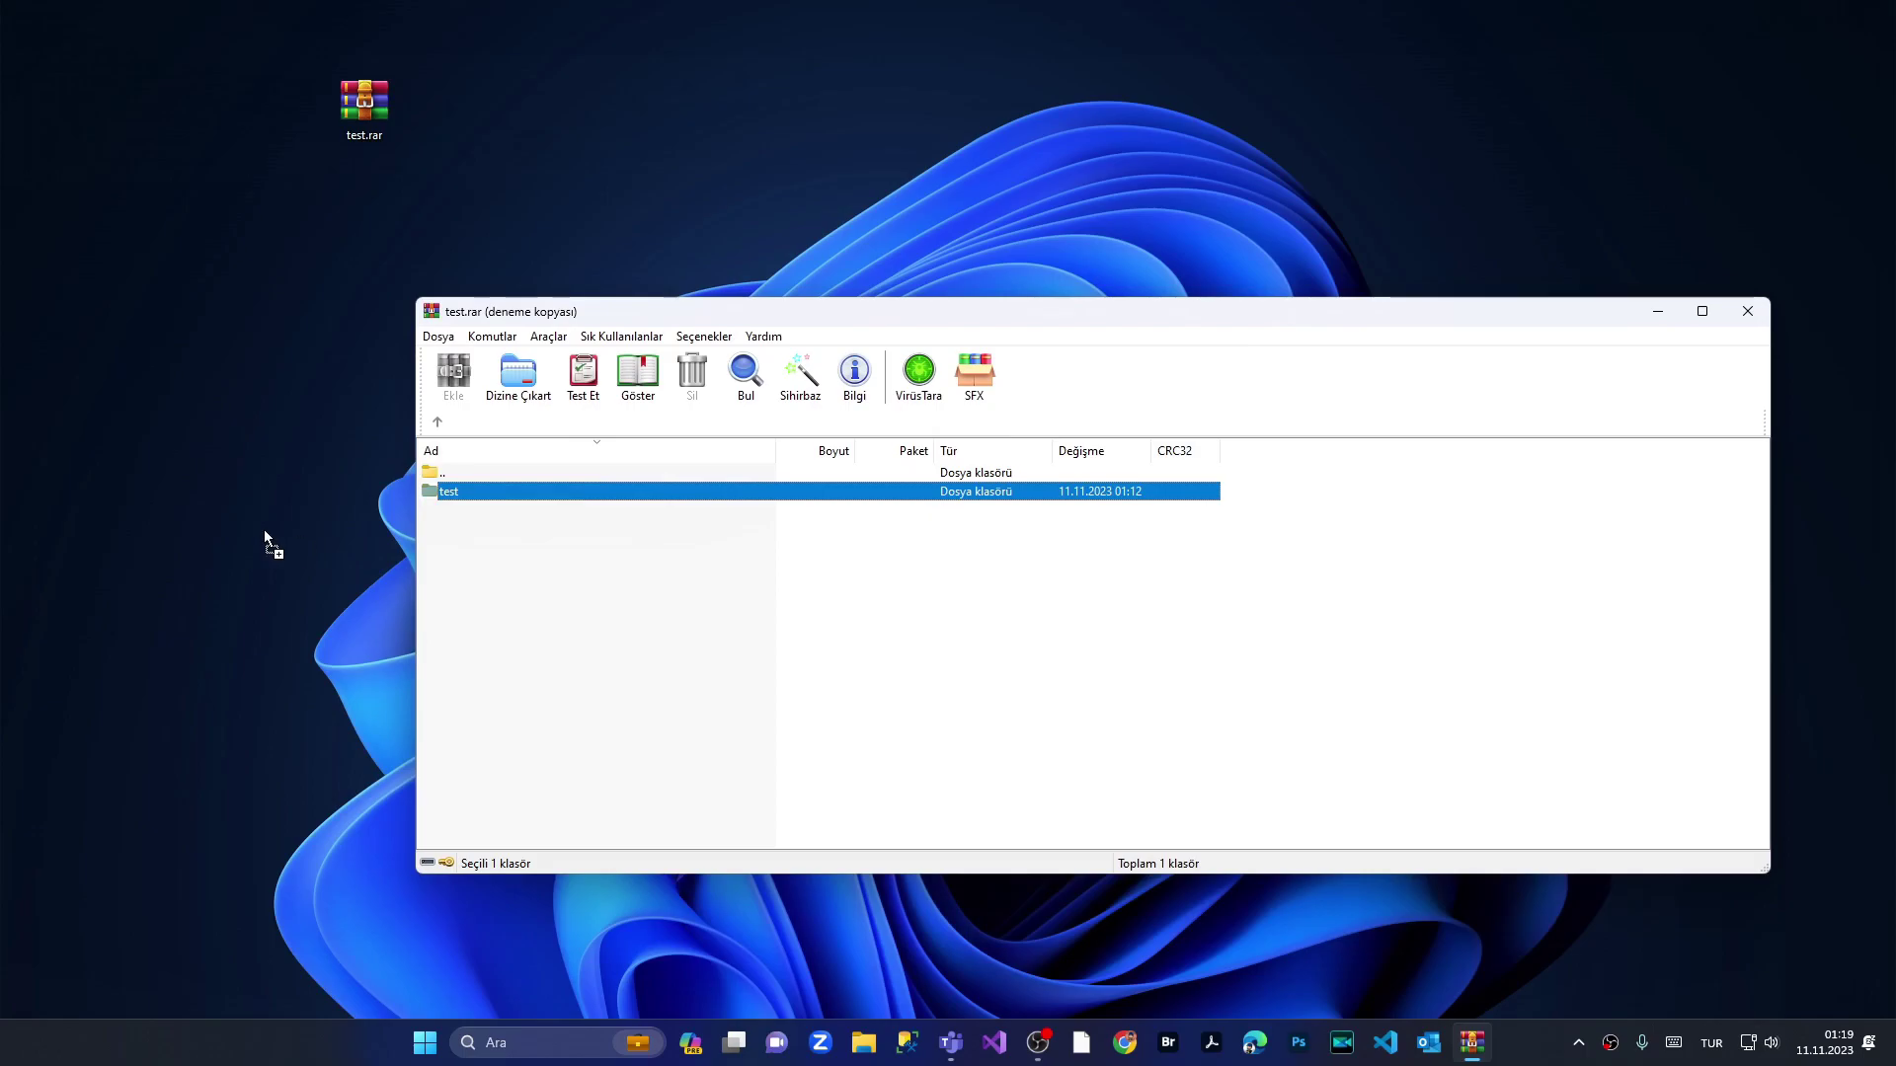
pyautogui.click(264, 530)
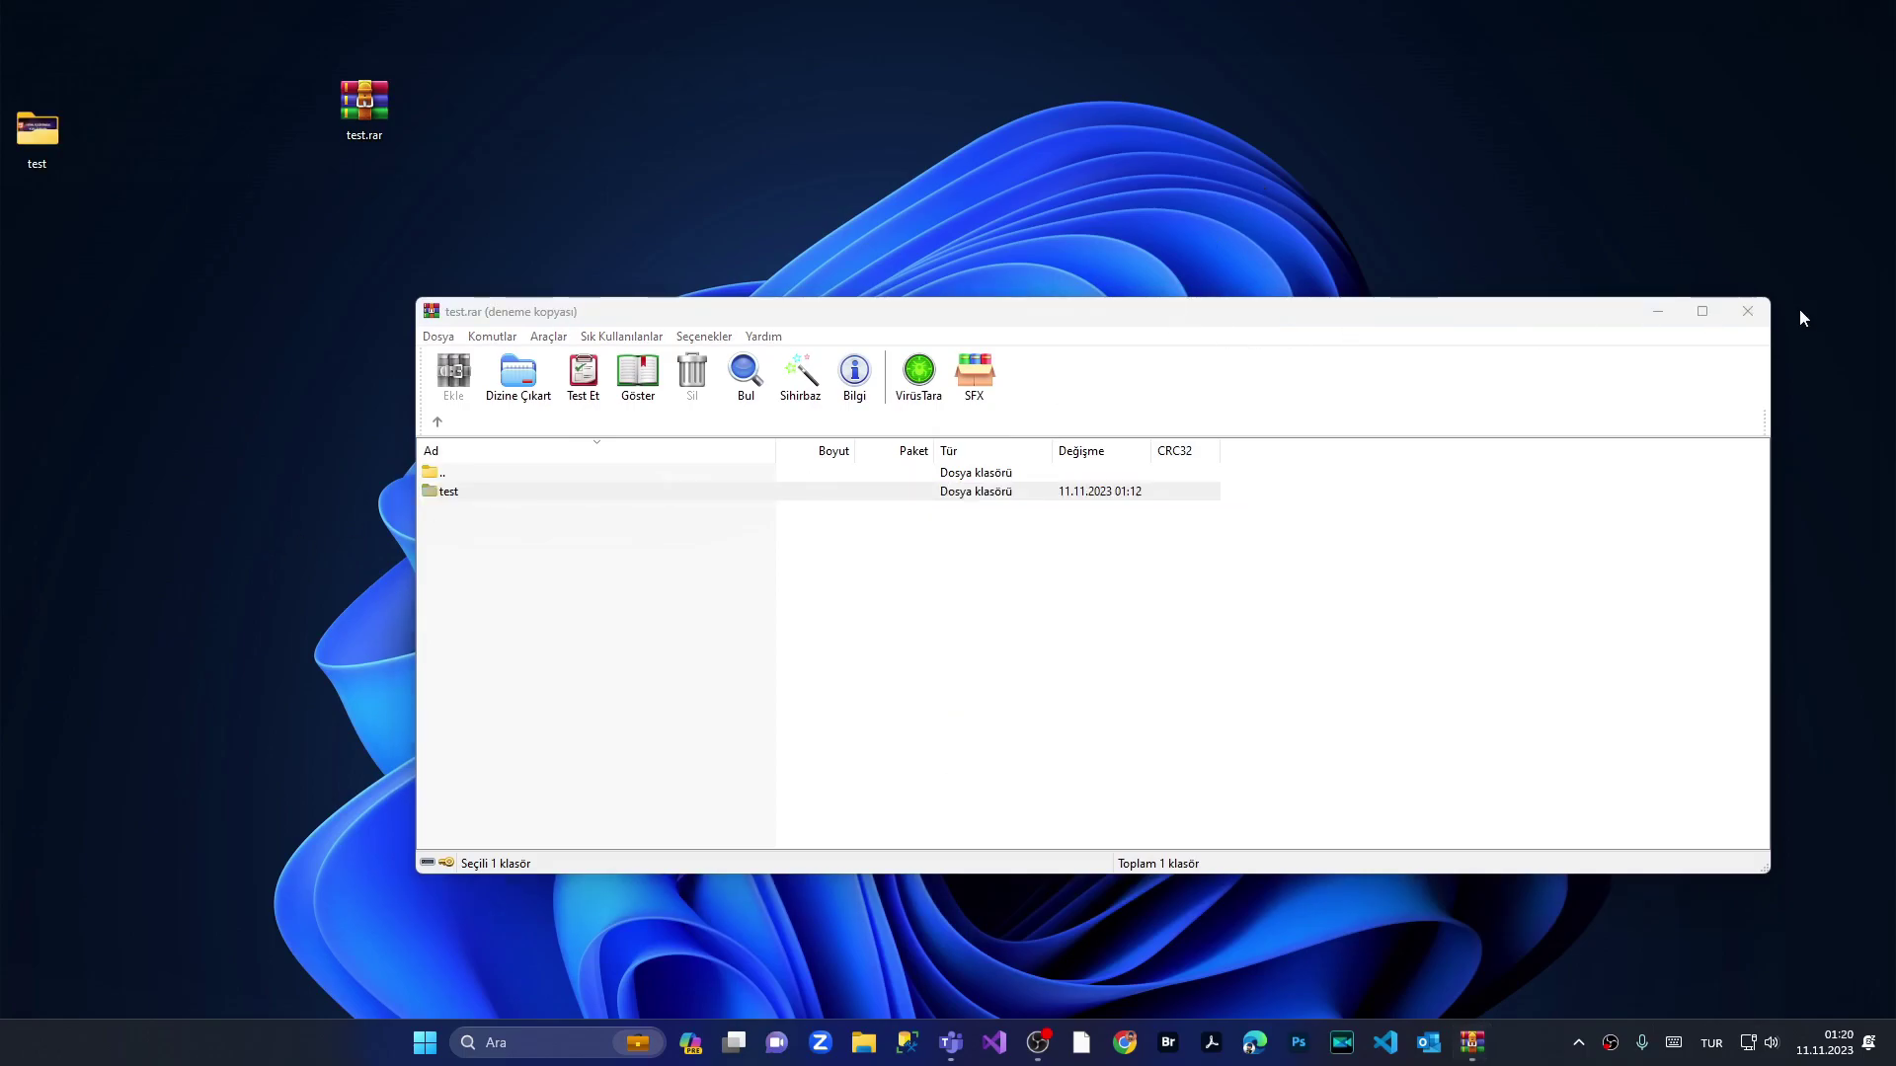
pyautogui.click(1747, 311)
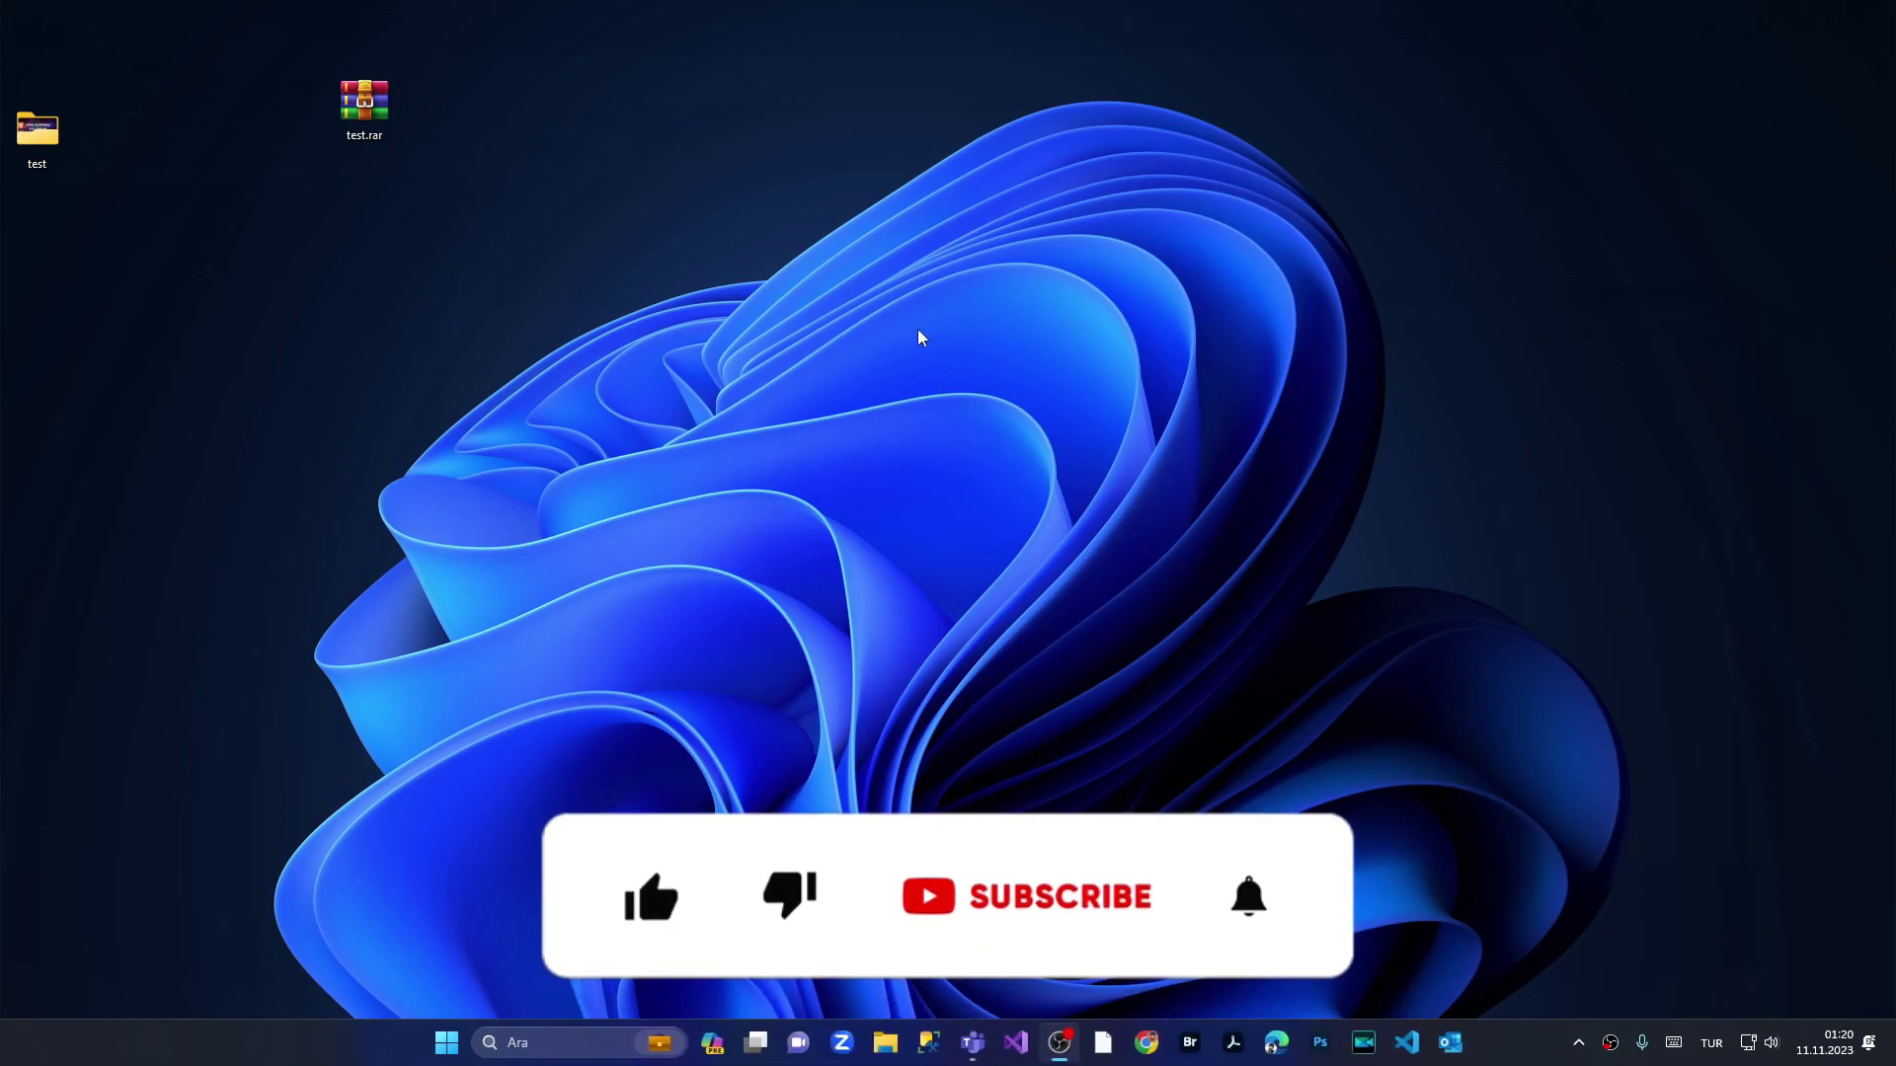